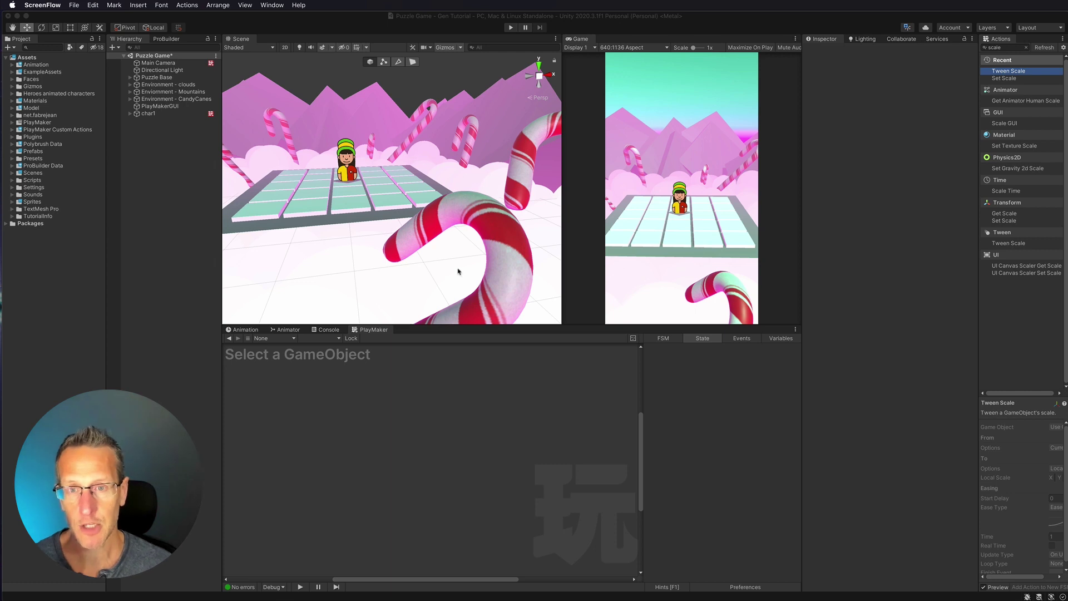
Show the ProBuilder tab, briefly check the Package Manager, then reach ProBuilder in the Tools menu
left_click(167, 38)
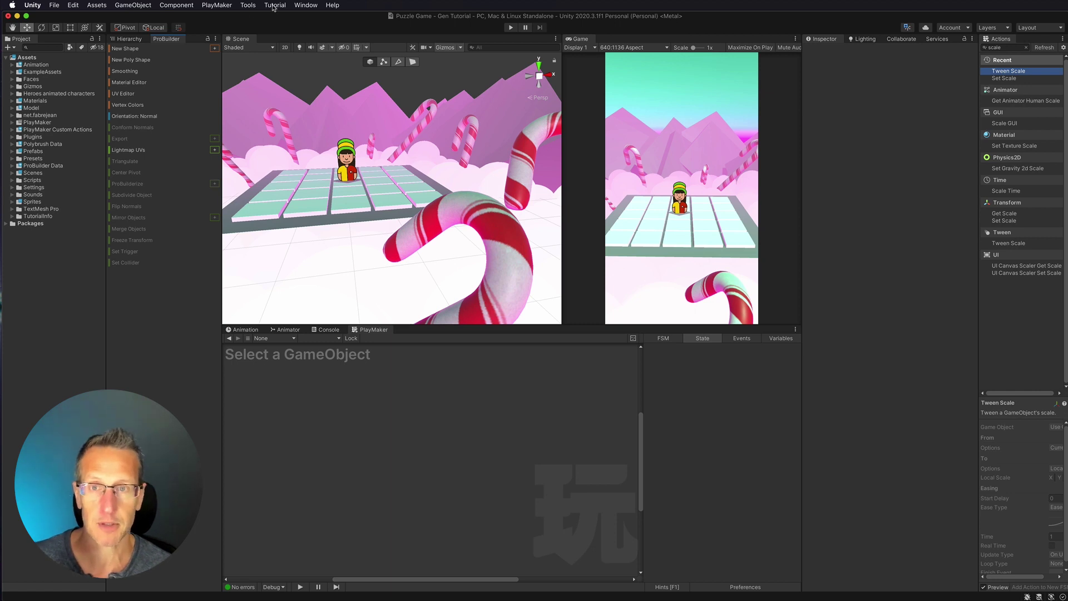
left_click(316, 5)
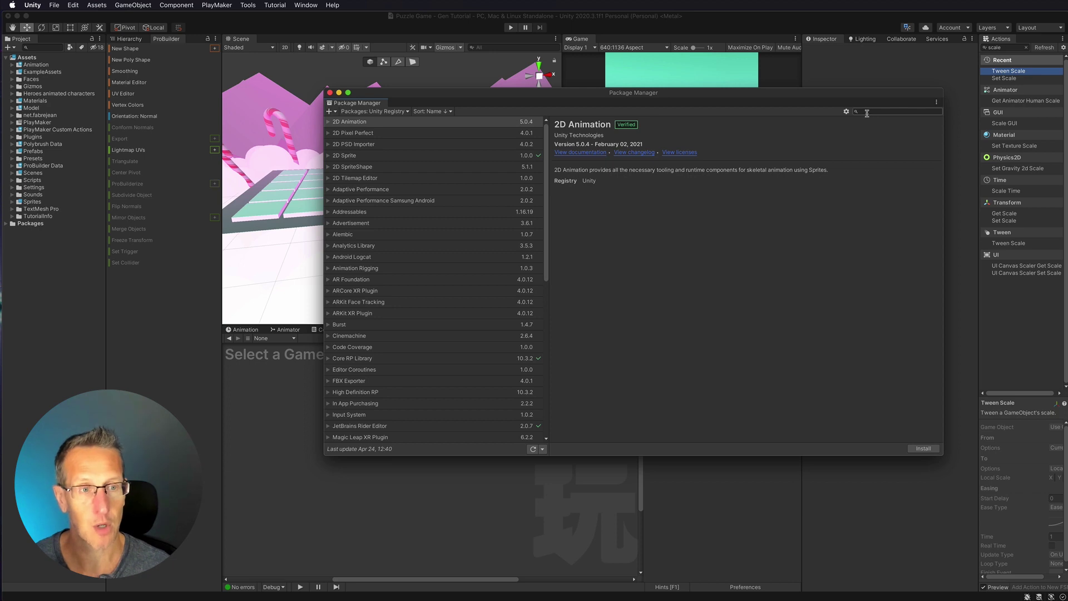
left_click(330, 93)
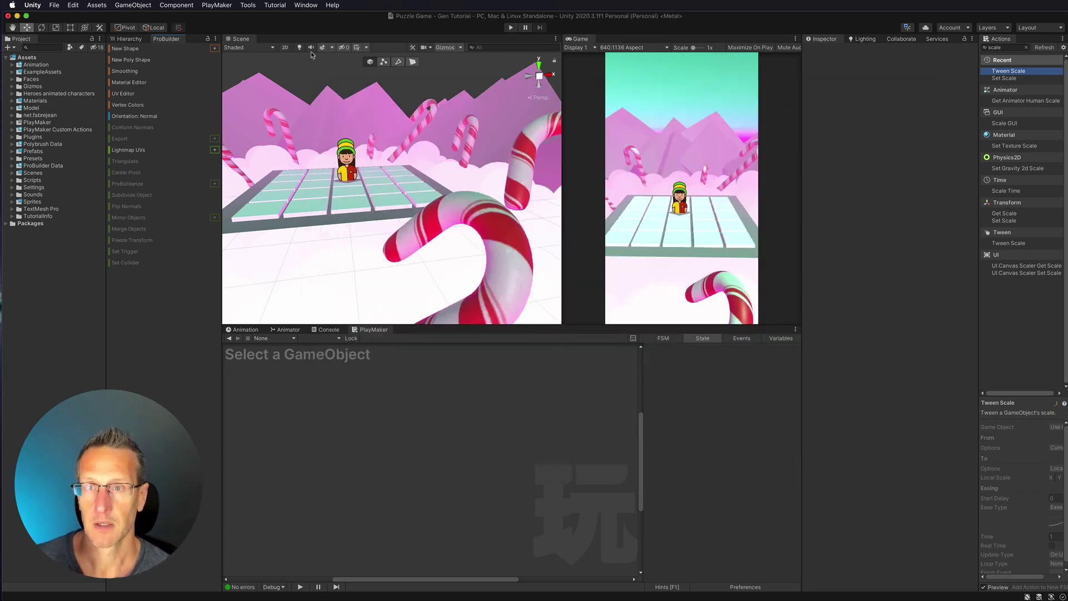
left_click(248, 5)
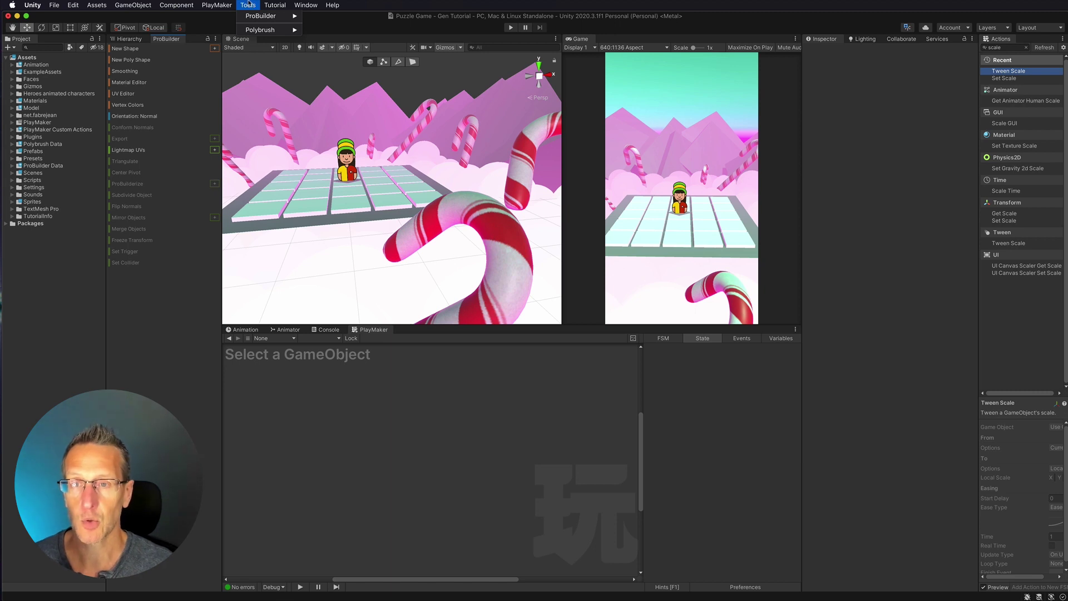
mouse_move(251, 16)
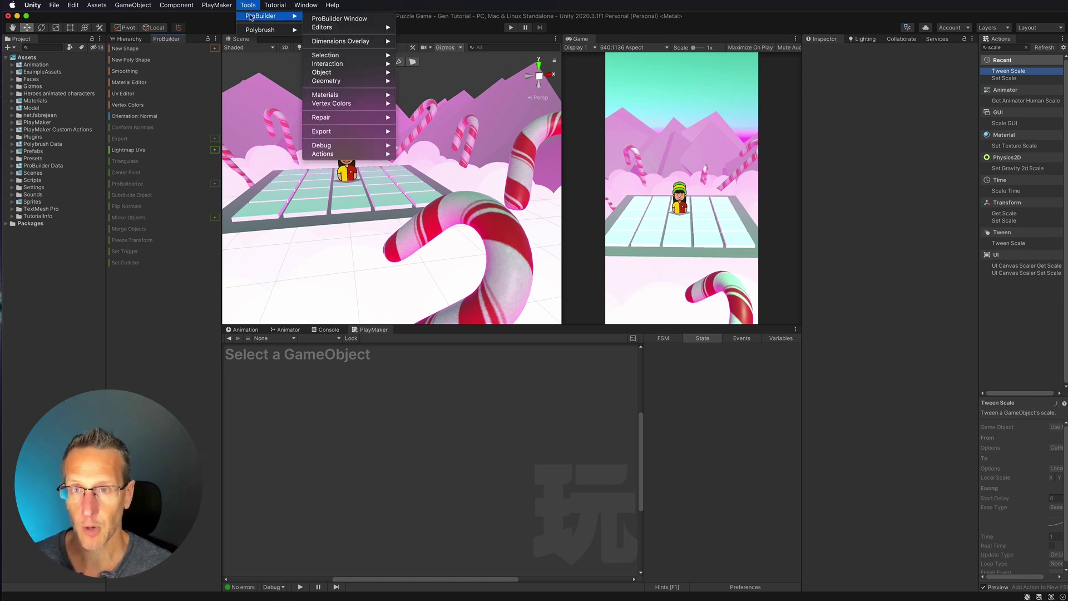
Create a new ProBuilder cone on the tile grid at position 0.5, 0, -0.5
left_click(347, 20)
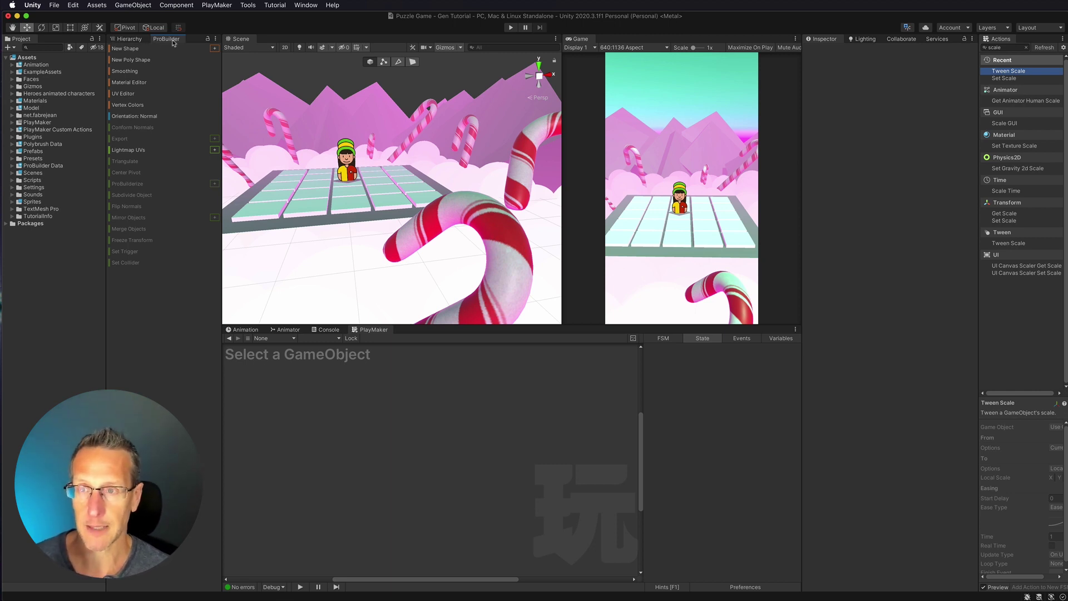
left_click(134, 49)
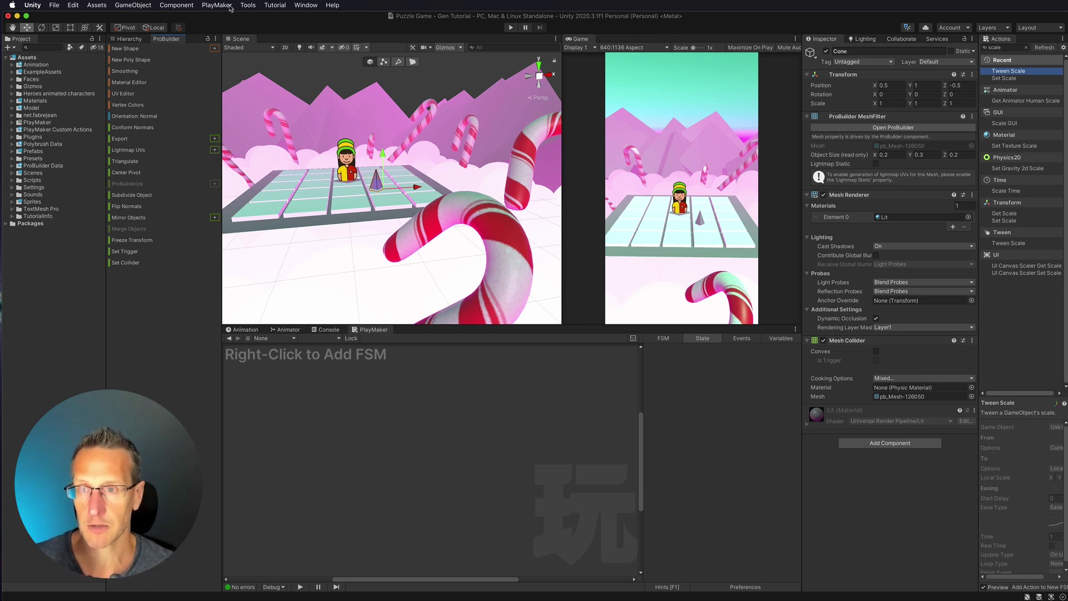
Open the Shape Editor (Cone, radius 0.1, height 0.3, 4 sides) and dock it under the ProBuilder panel
left_click(248, 6)
mouse_move(261, 15)
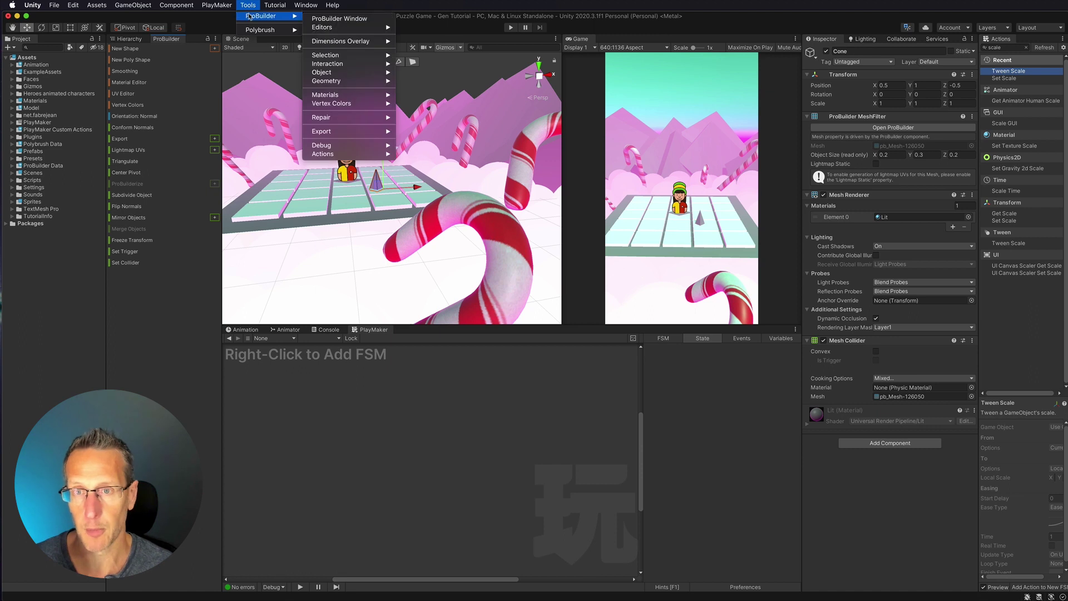
mouse_move(388, 29)
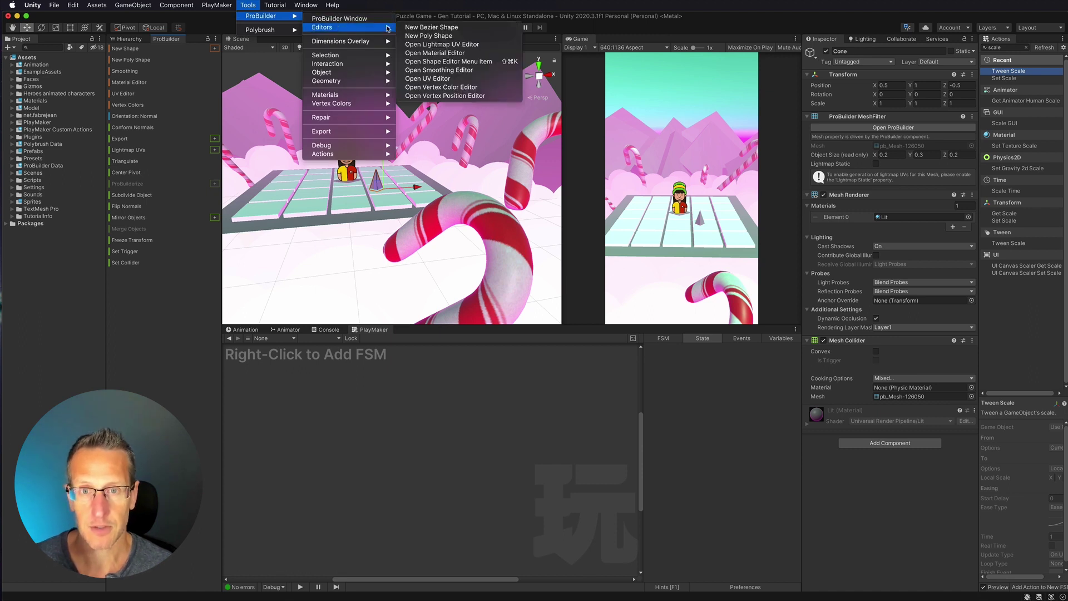
left_click(457, 61)
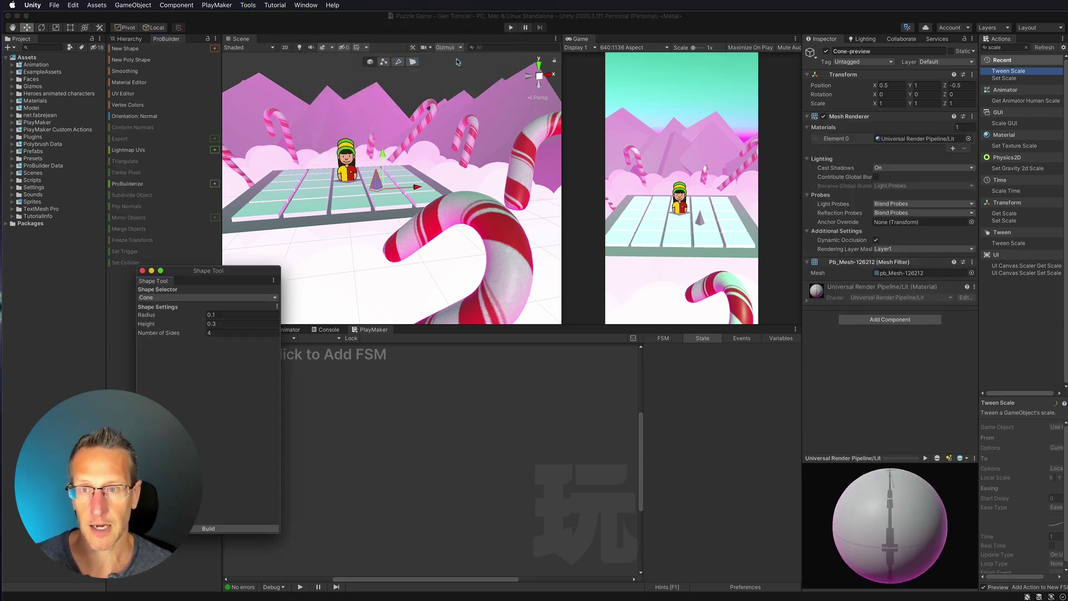
left_click_drag(192, 273, 349, 284)
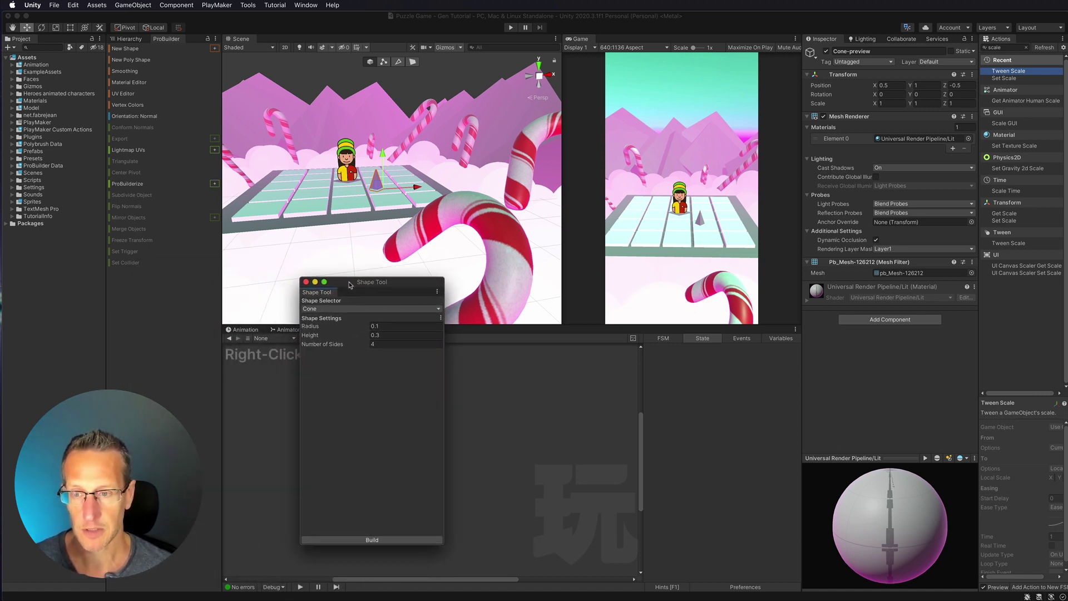
left_click_drag(309, 292, 181, 578)
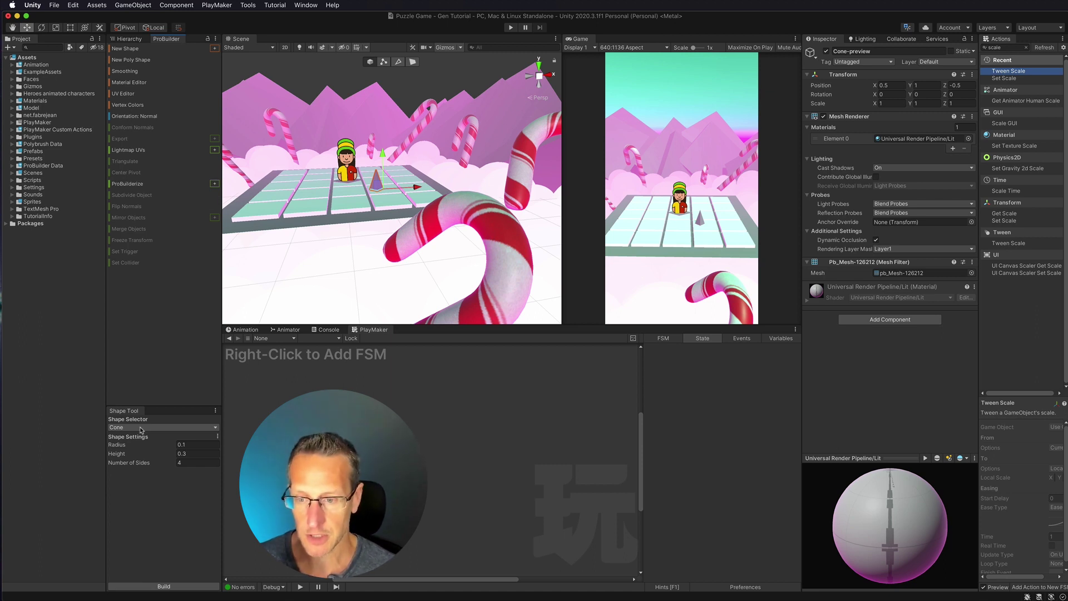
left_click(141, 428)
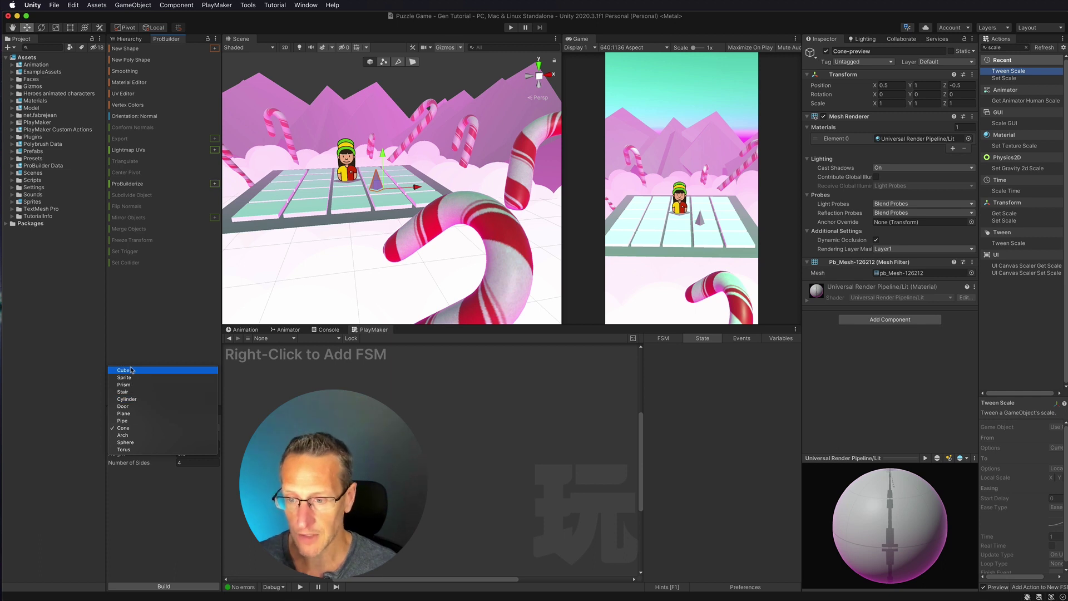
left_click(139, 429)
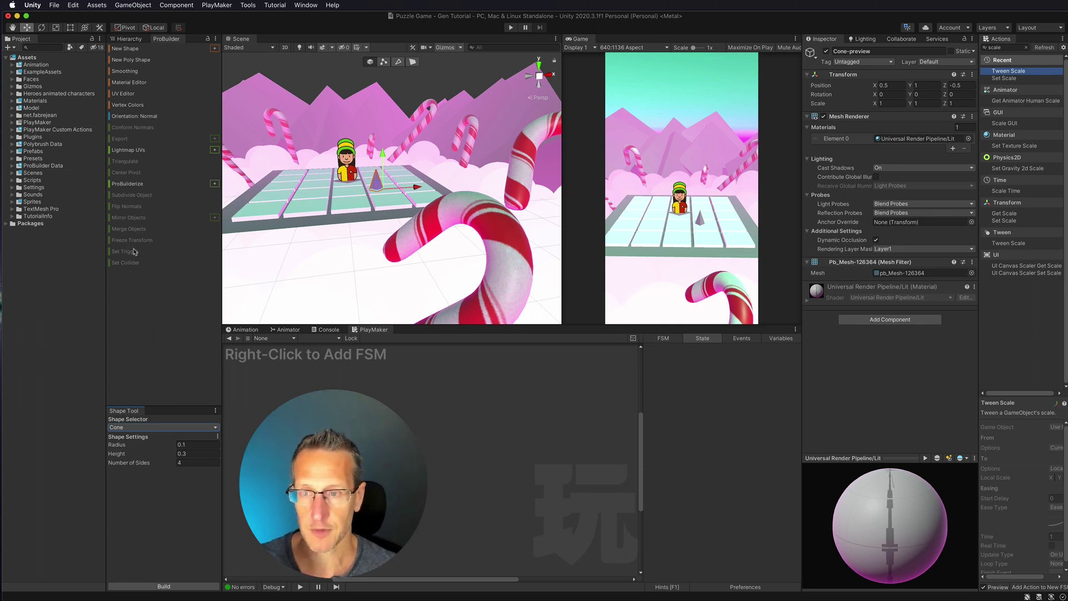
Show the Hierarchy and frame the Cone-preview in the Scene view
left_click(134, 40)
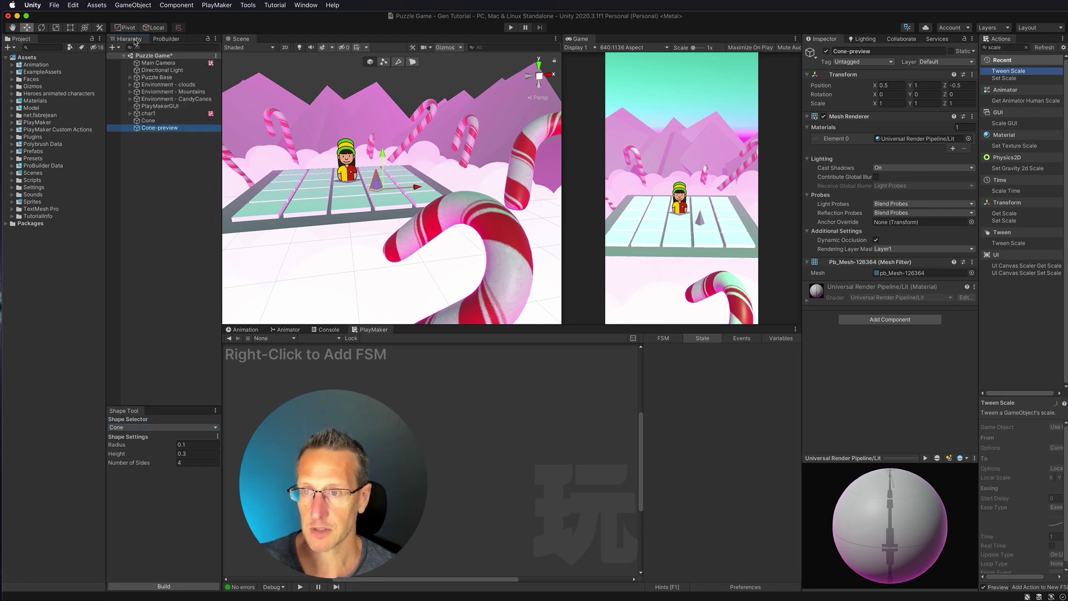
double_click(149, 128)
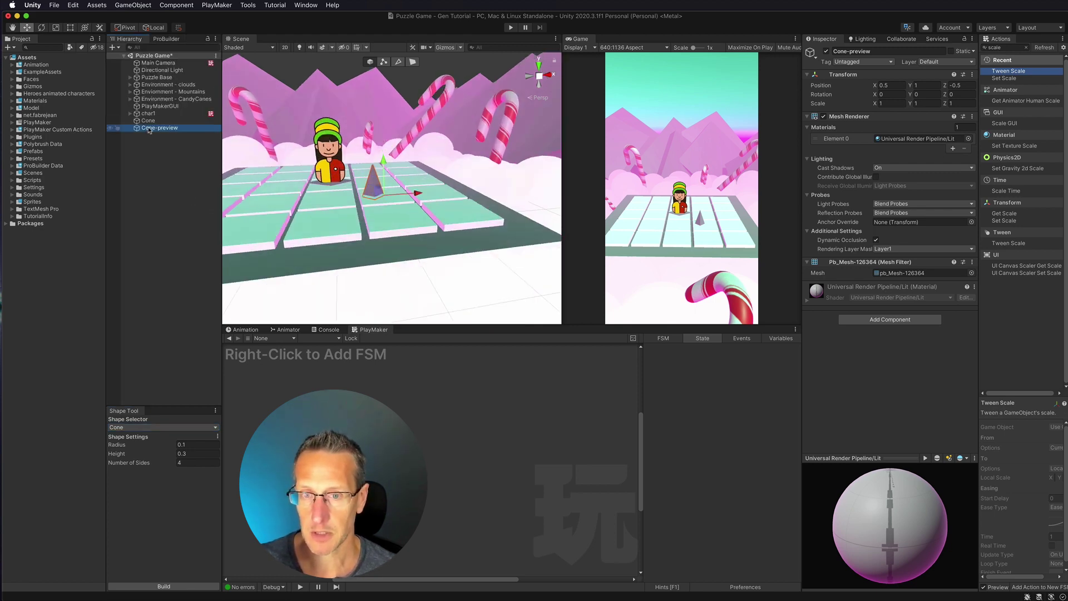
scroll(360, 260, "down", 4)
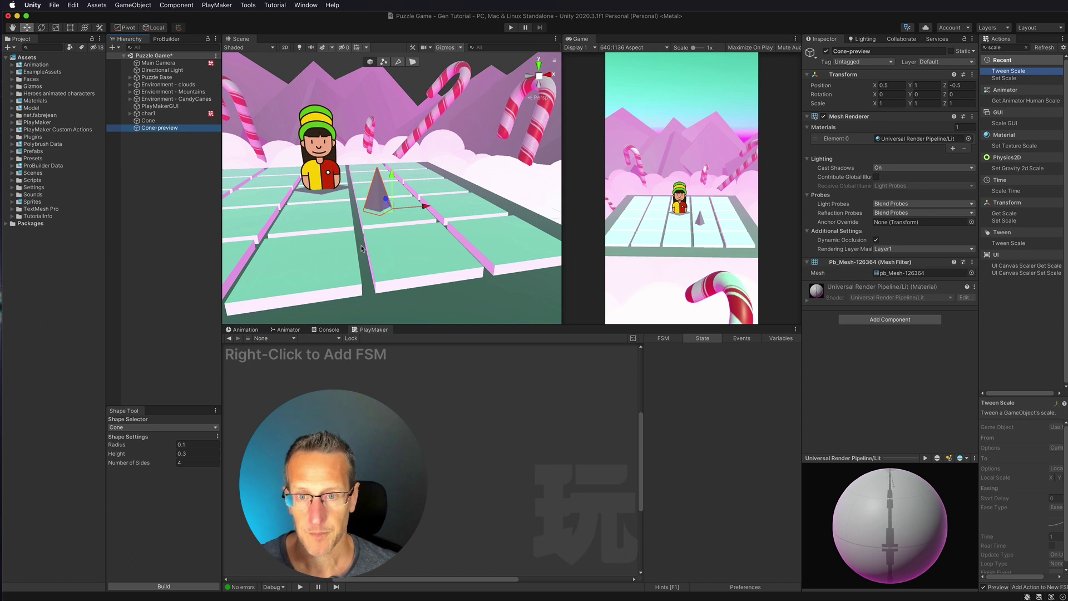
scroll(360, 249, "up", 3)
right_click_drag(341, 234, 437, 230, "alt")
left_click_drag(436, 231, 415, 251, "alt")
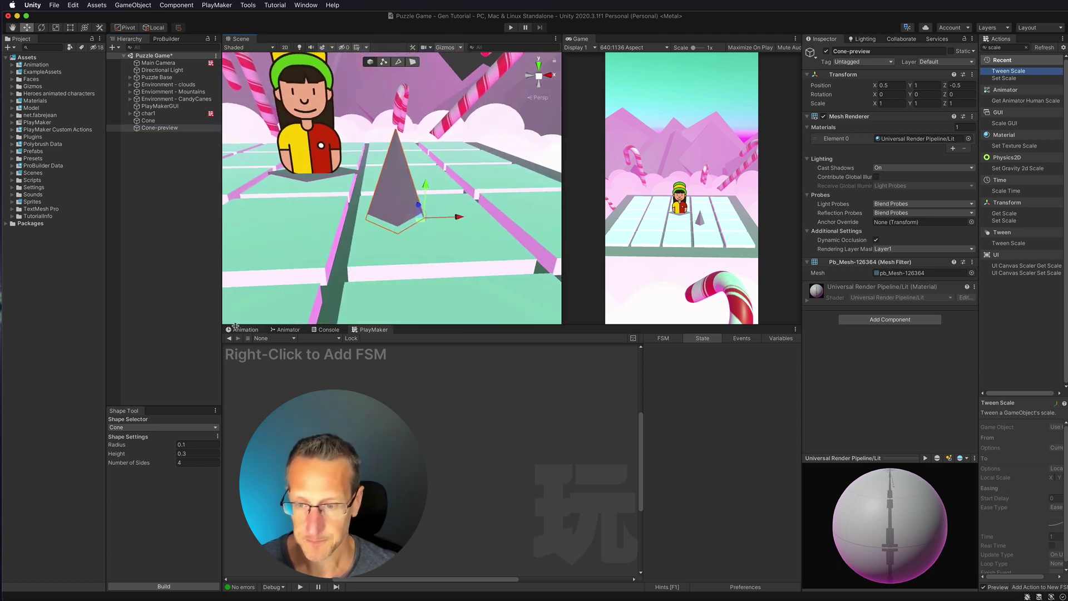
Try 30 sides on the cone, then set Number of Sides back to 4
left_click(135, 465)
type("9")
left_click_drag(136, 463, 145, 463)
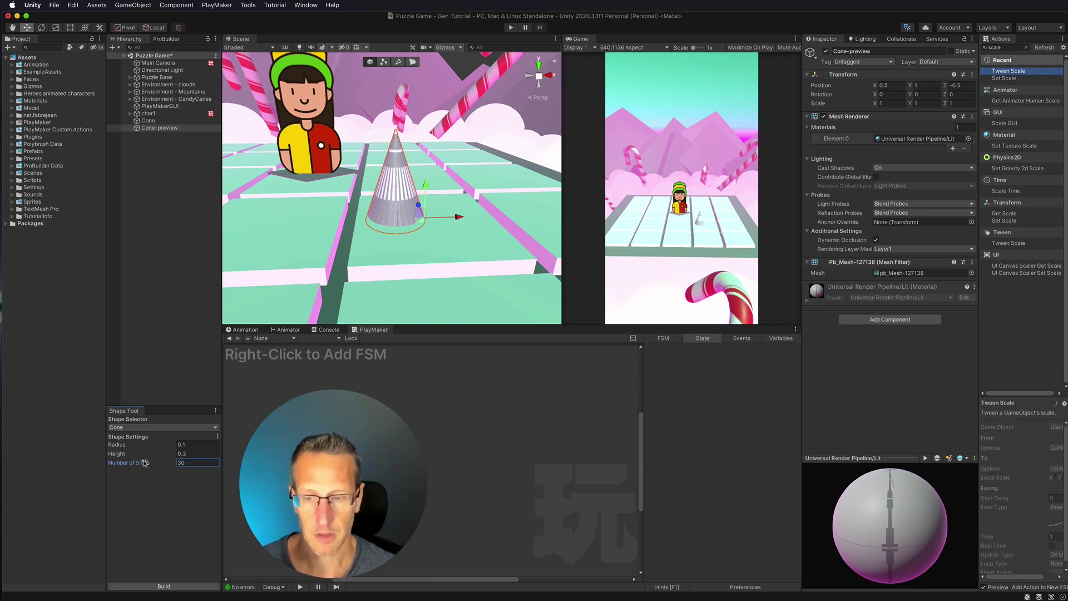
key("Return")
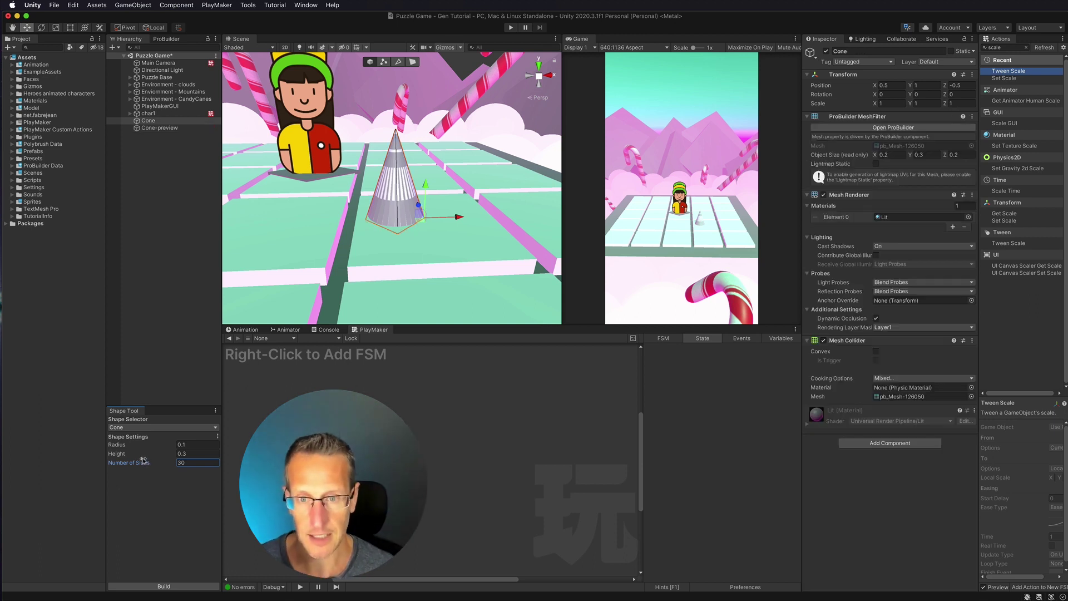
left_click(190, 464)
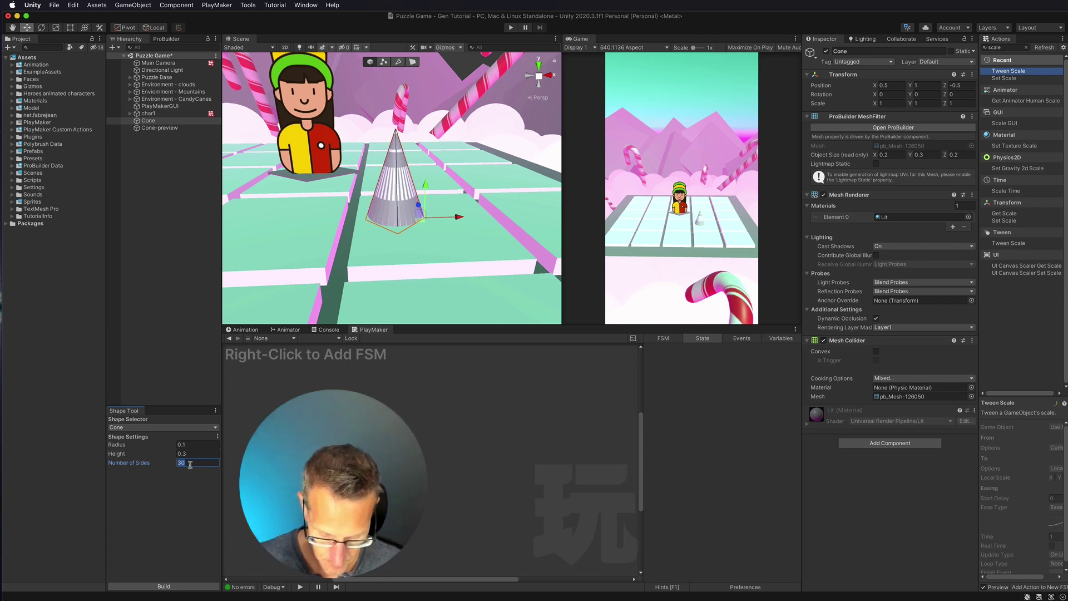
type("4")
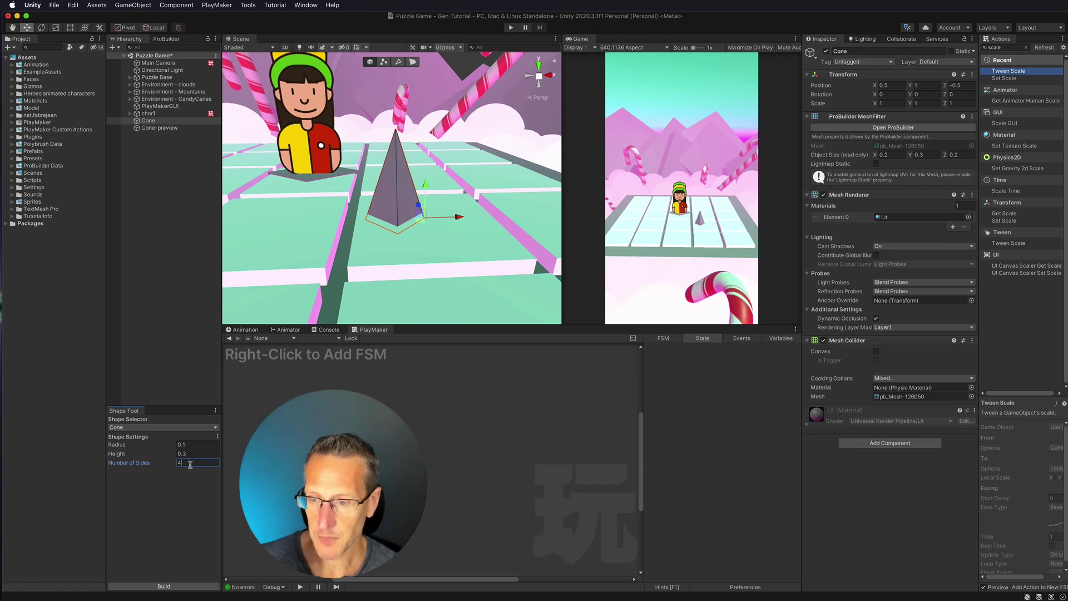
Build the four-sided cone into the scene and close the Shape Tool panel
left_click(167, 177)
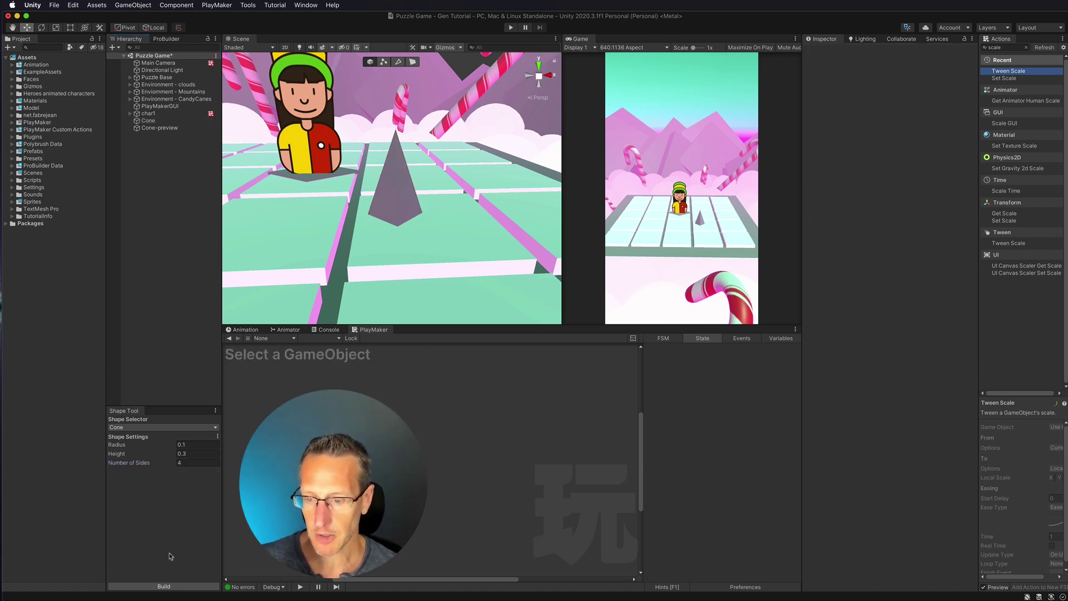
left_click(165, 586)
left_click(148, 161)
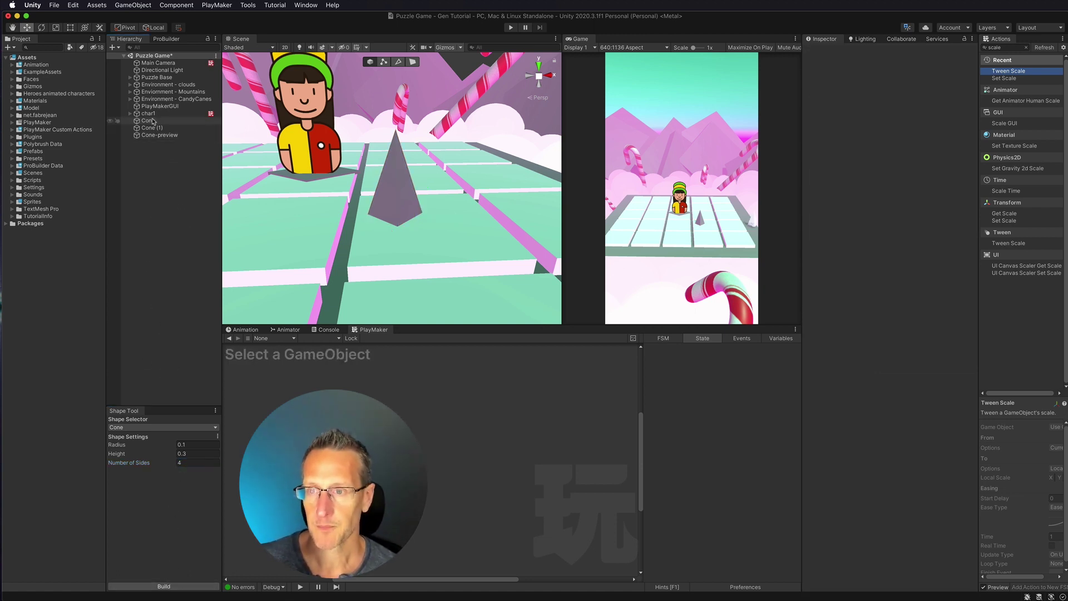
left_click(153, 135)
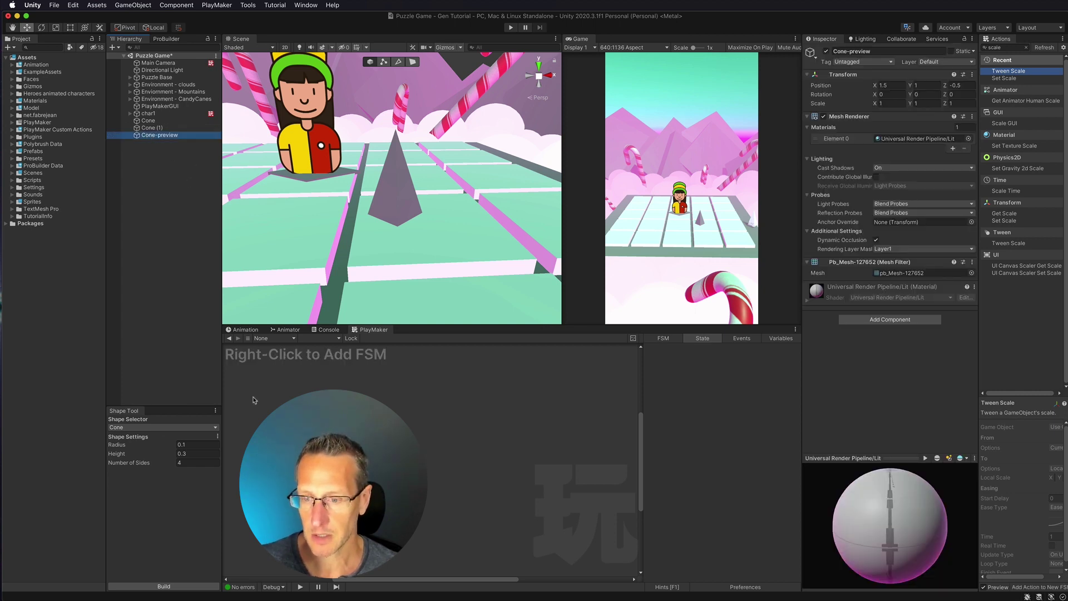
left_click(215, 410)
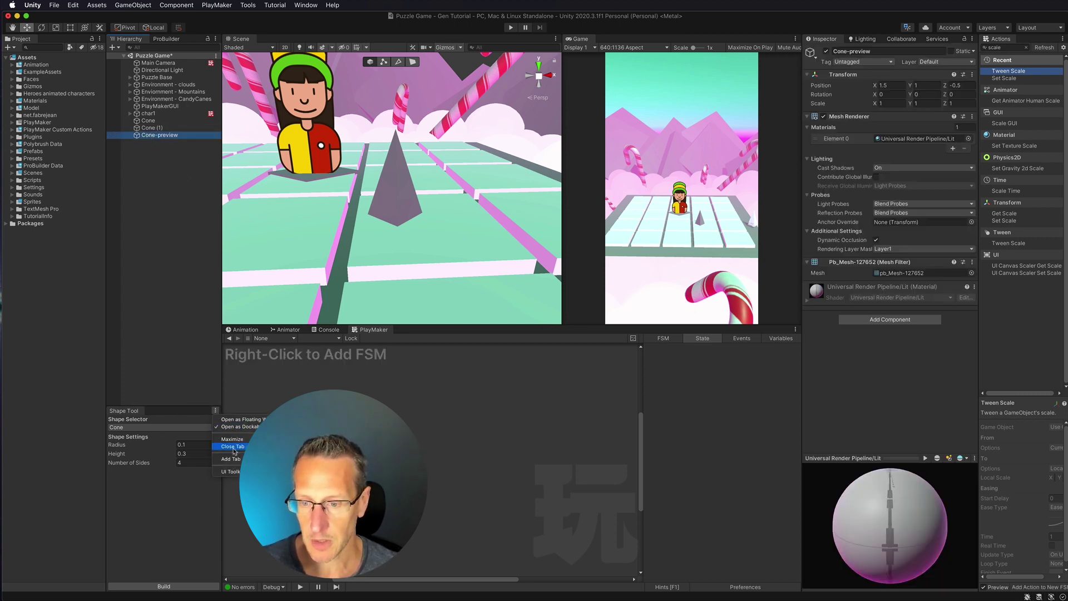
left_click(233, 447)
Delete the duplicate Cone (1) and nudge the Cone to 0.595, 0, -0.528
left_click(160, 129)
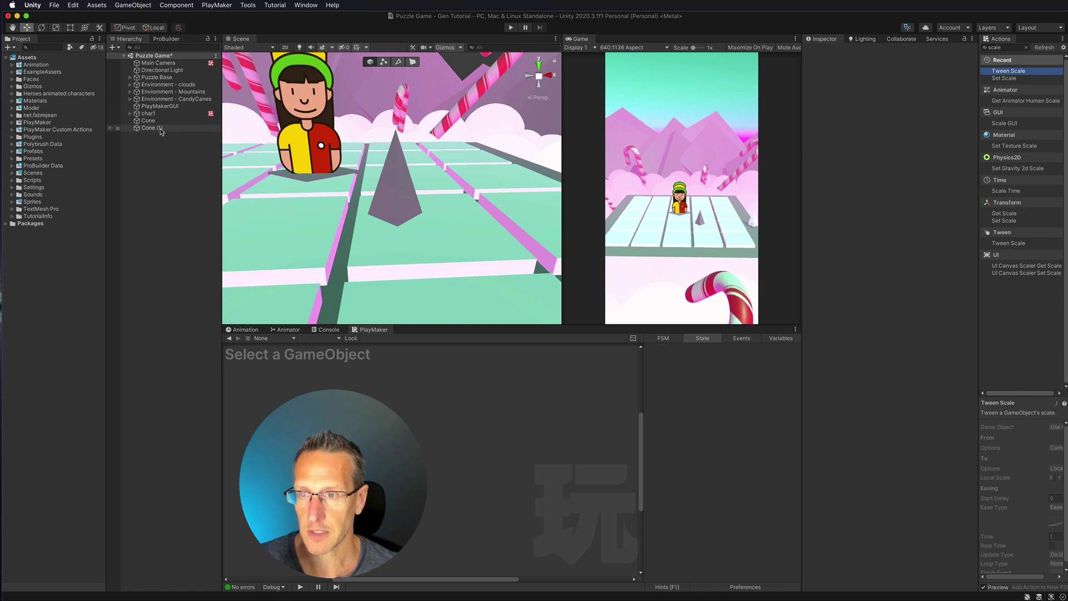
key("super+BackSpace")
left_click(142, 121)
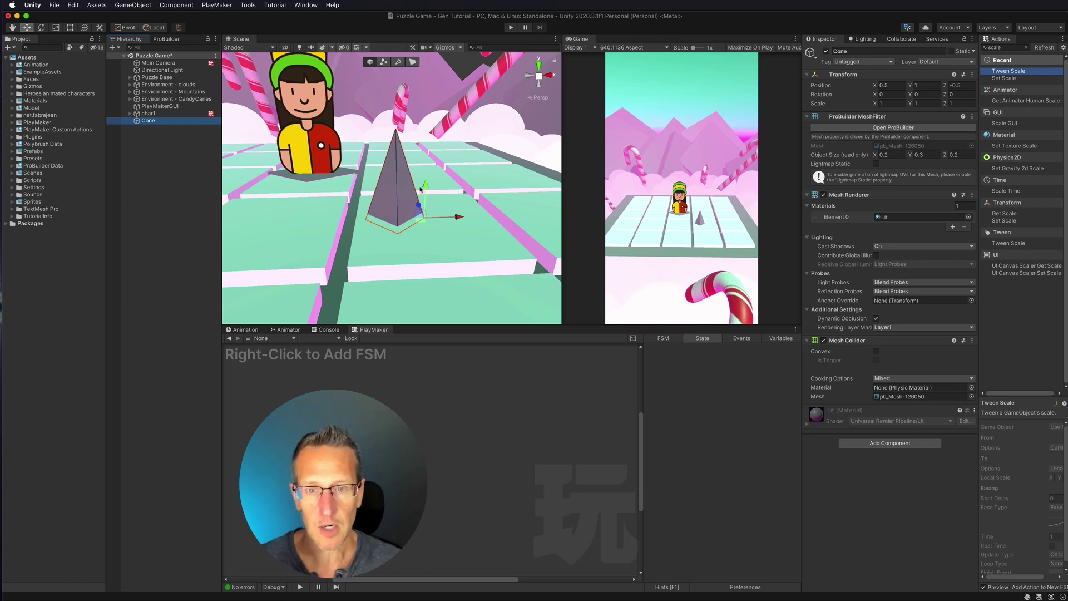
left_click_drag(429, 217, 486, 218)
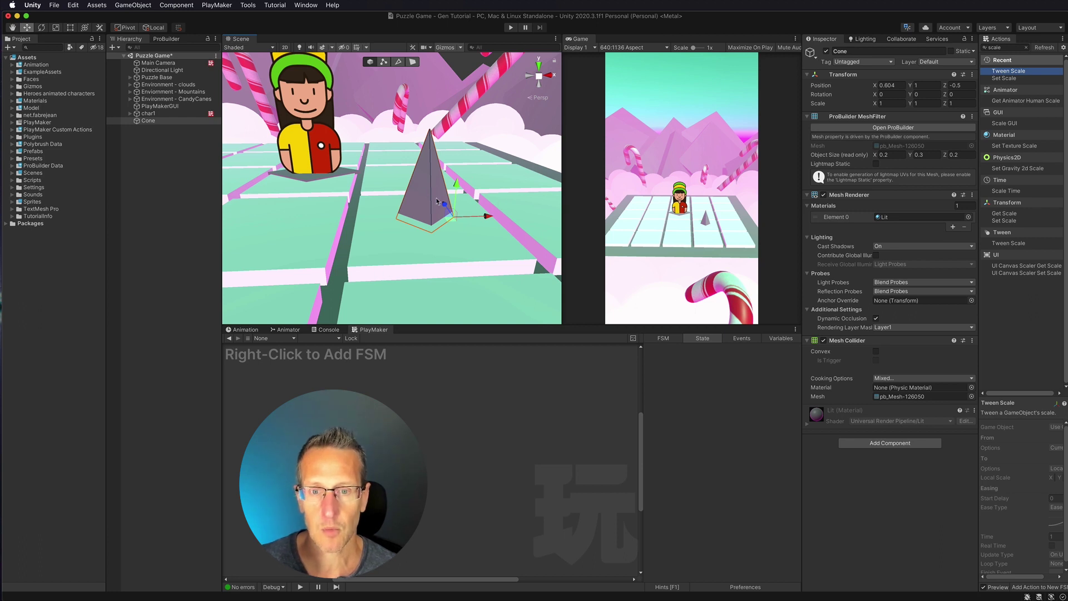
left_click_drag(444, 203, 485, 220)
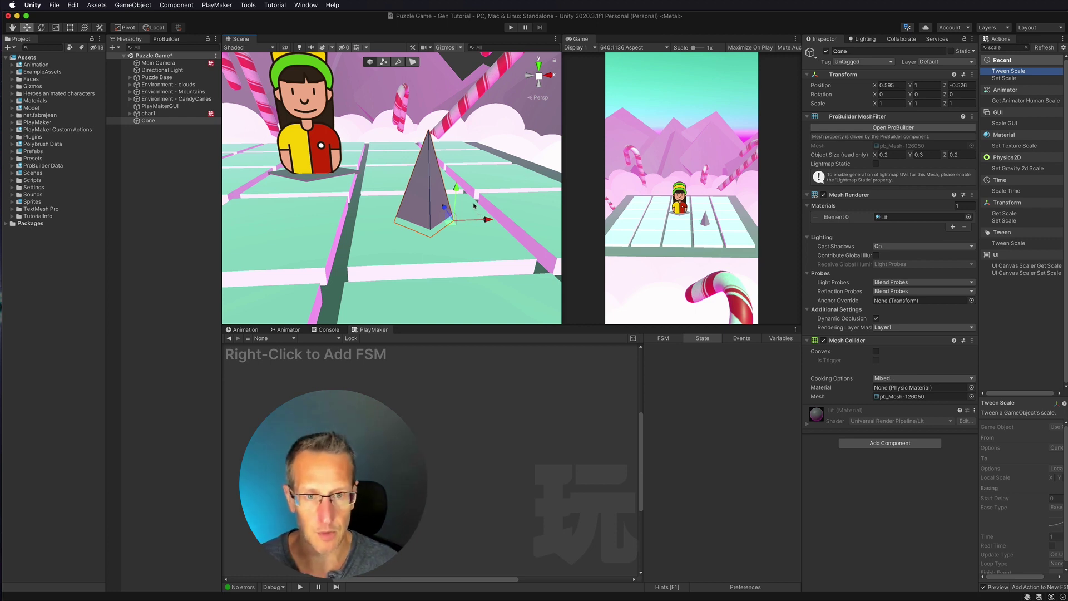
left_click(150, 128)
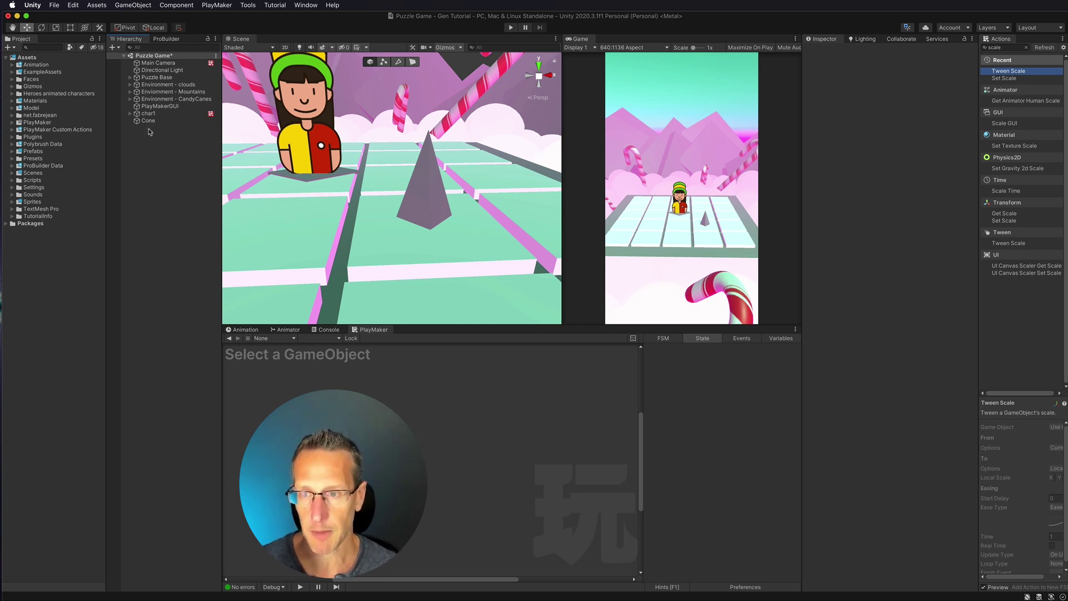
Create an empty GameObject named EnemySpike in the Hierarchy
right_click(150, 129)
left_click(170, 232)
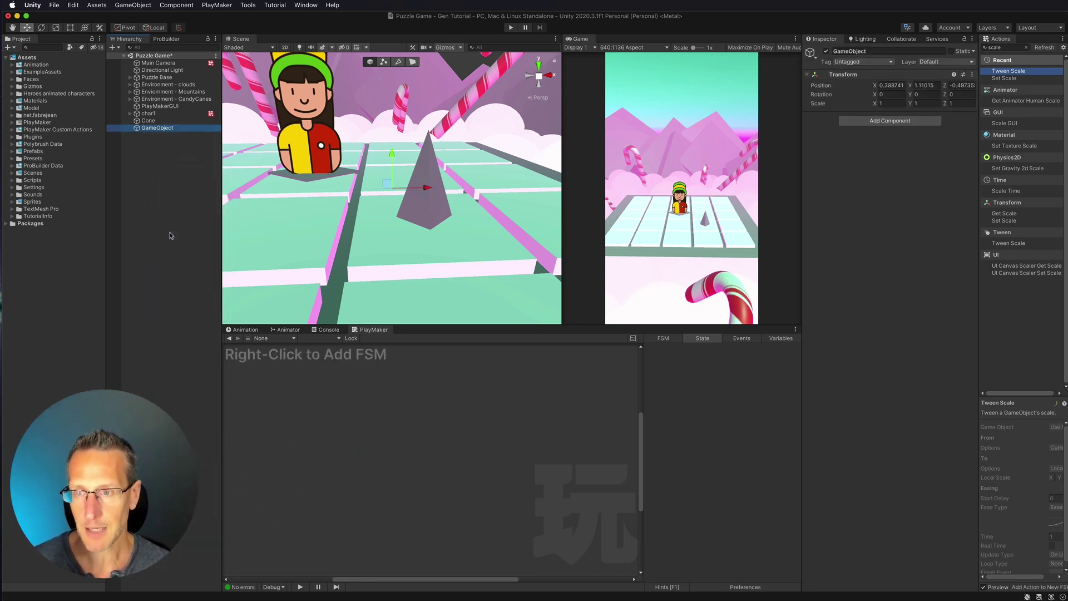
type("eEnemy")
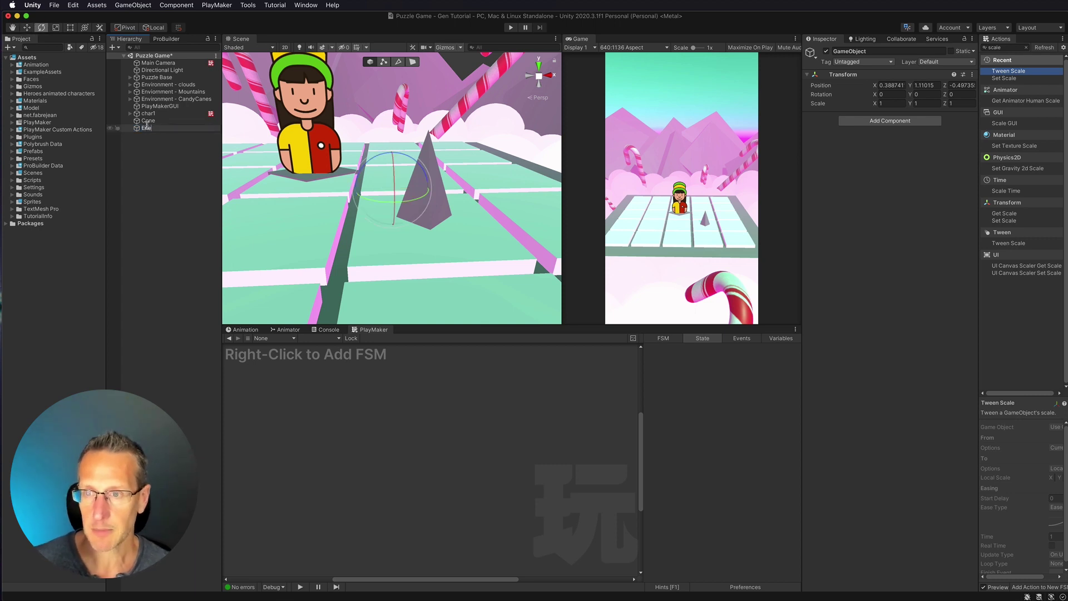
key("BackSpace")
type("e")
key("Return")
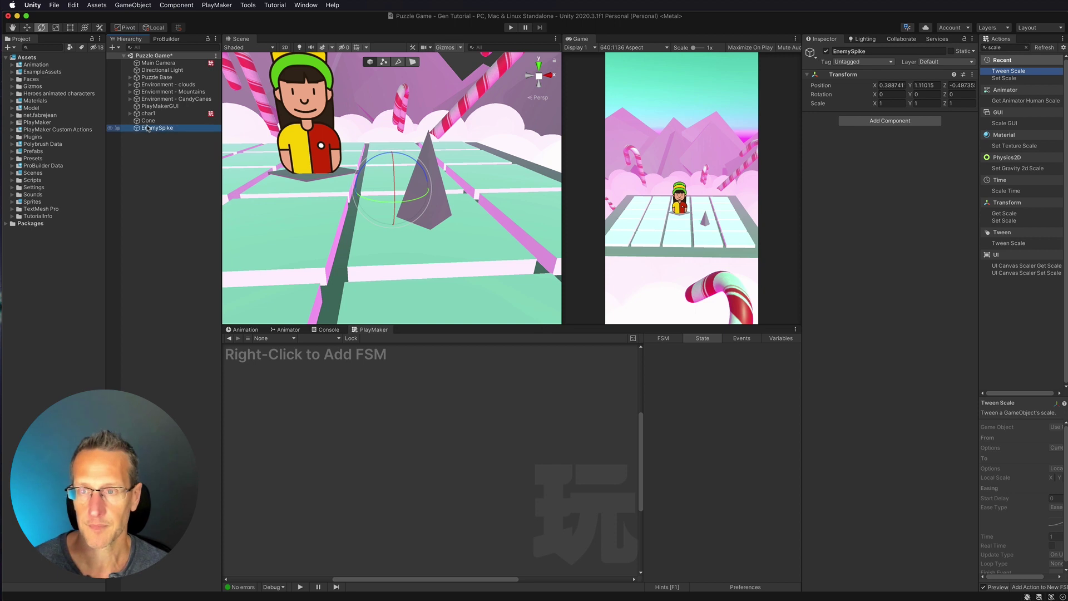
Make the Cone a child of EnemySpike
left_click(156, 120)
left_click_drag(136, 122, 149, 128)
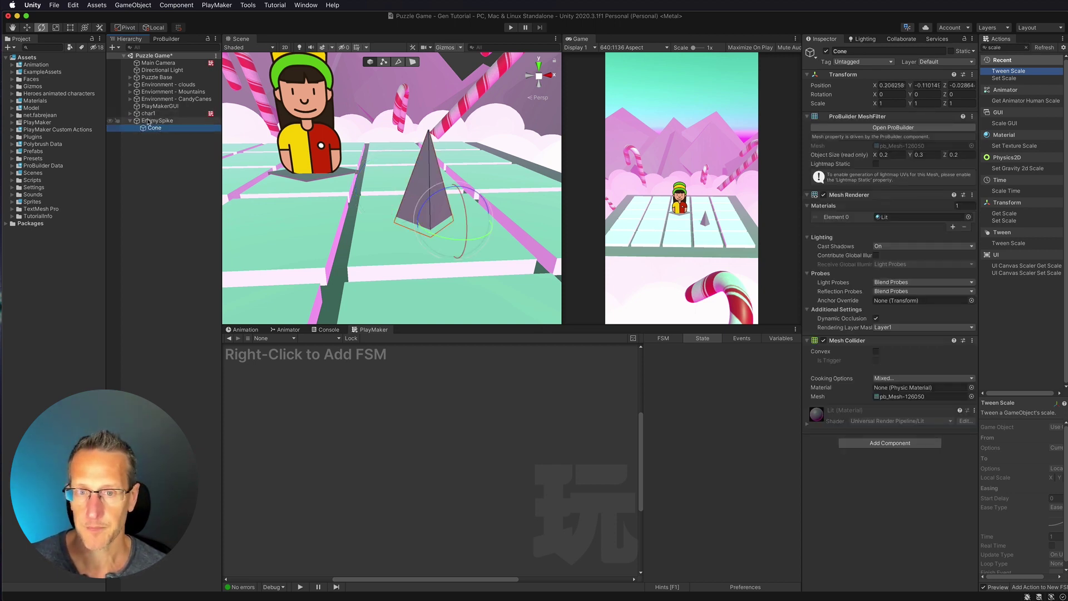
left_click(149, 122)
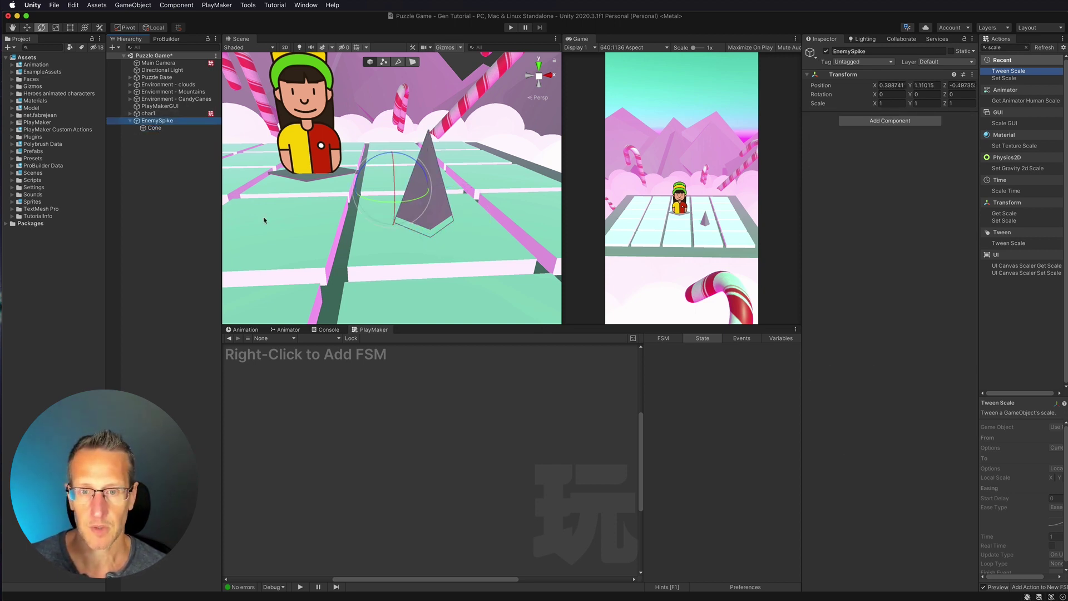
left_click(154, 128)
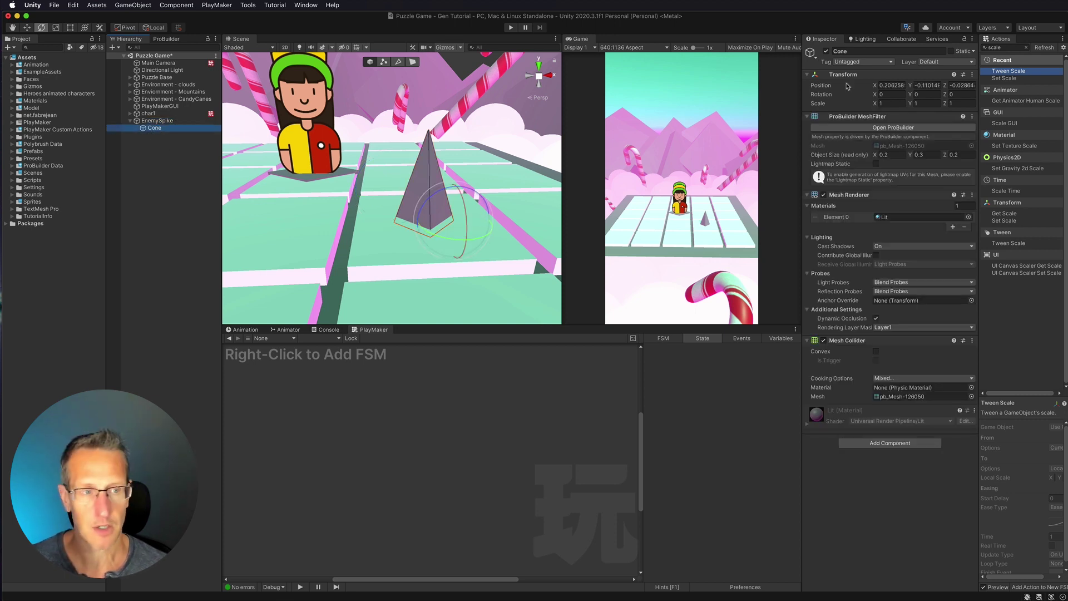
Rename the Cone to Spike and set its Position to 0, 0, 0
left_click(858, 52)
double_click(858, 51)
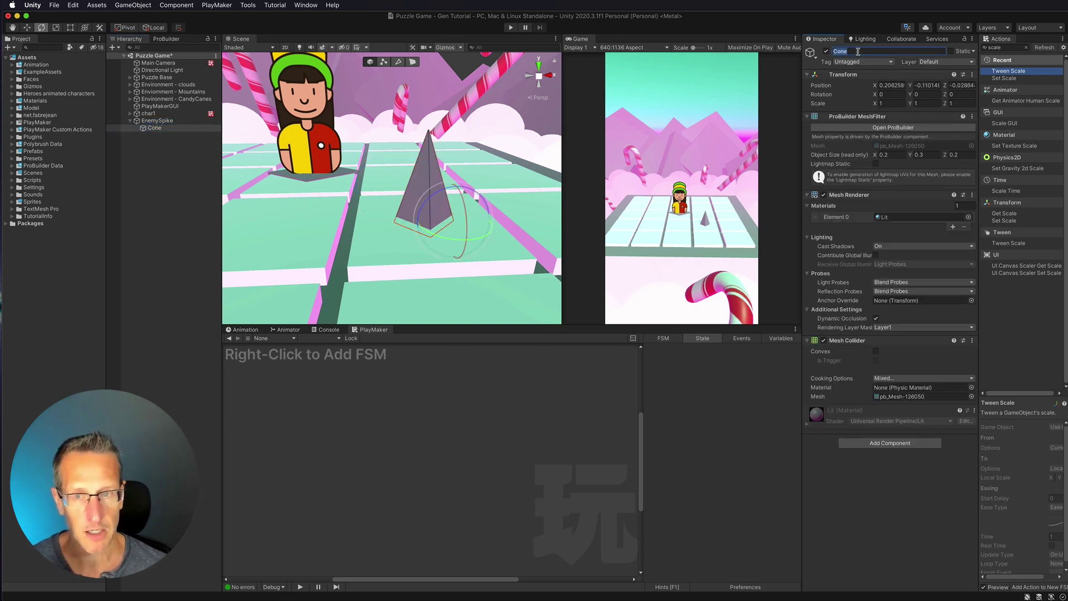
type("Spike")
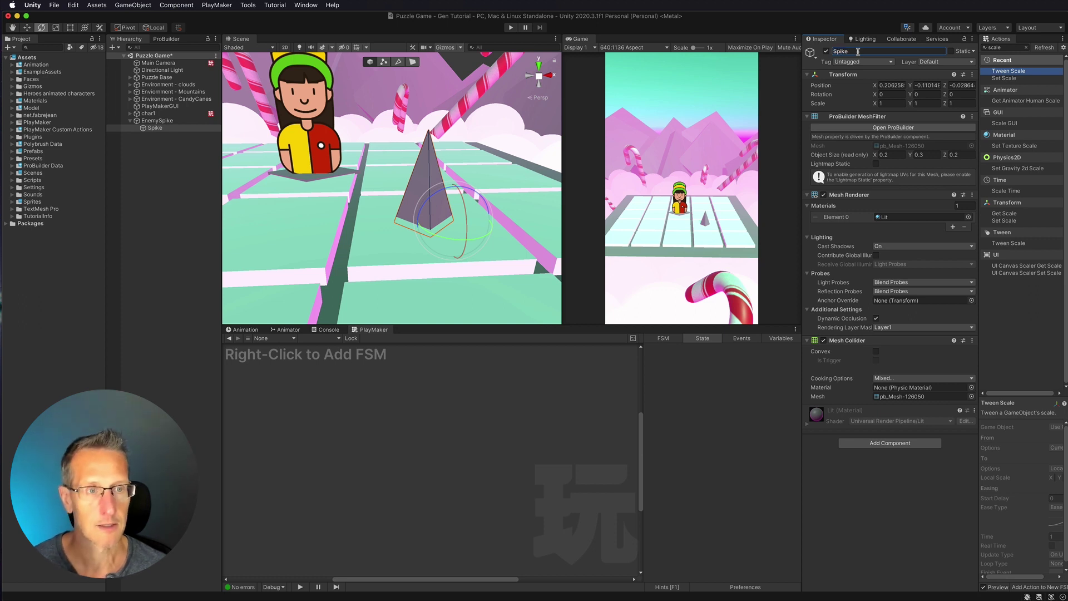
left_click(891, 84)
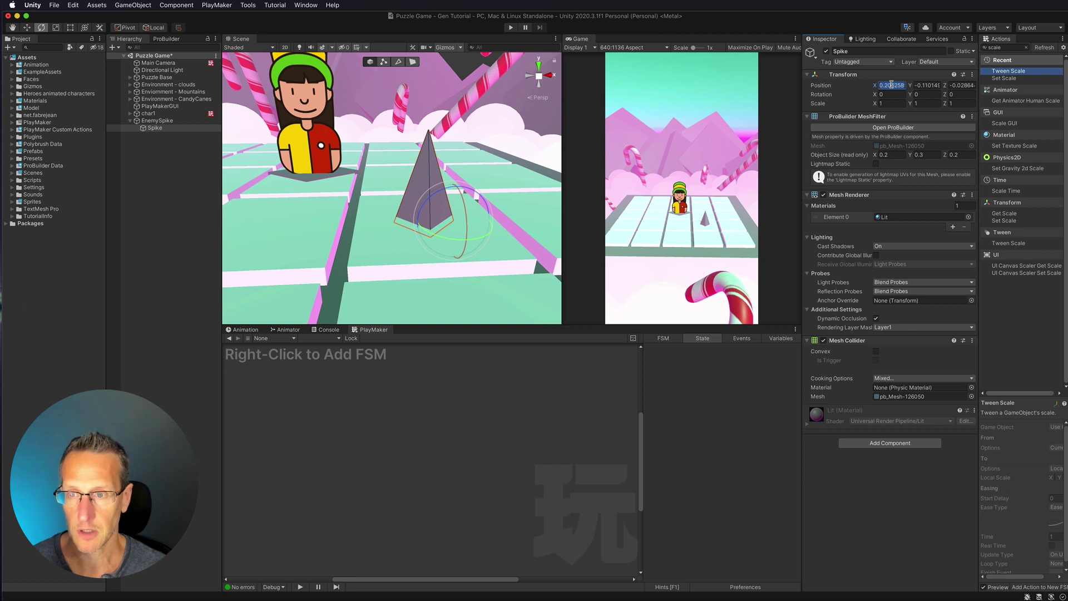
type("0")
key("Tab")
type("0")
key("Tab")
type("0")
key("Tab")
Move EnemySpike so the spike sits on its tile, at 0.597, 1.016, -0.541
left_click(144, 121)
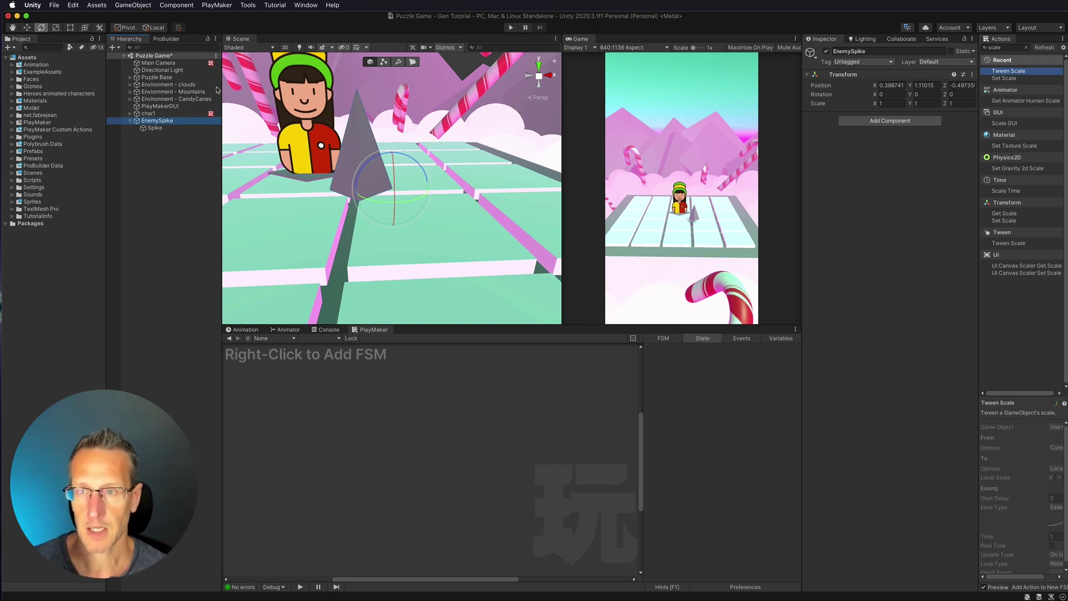
left_click(27, 28)
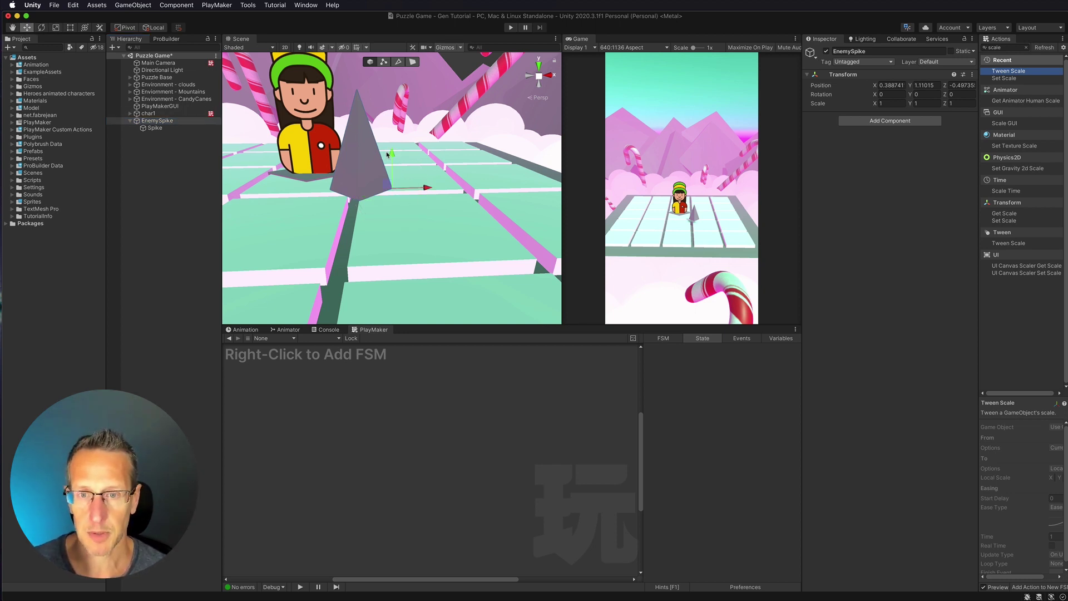
left_click_drag(391, 155, 397, 183)
left_click_drag(427, 216, 487, 217)
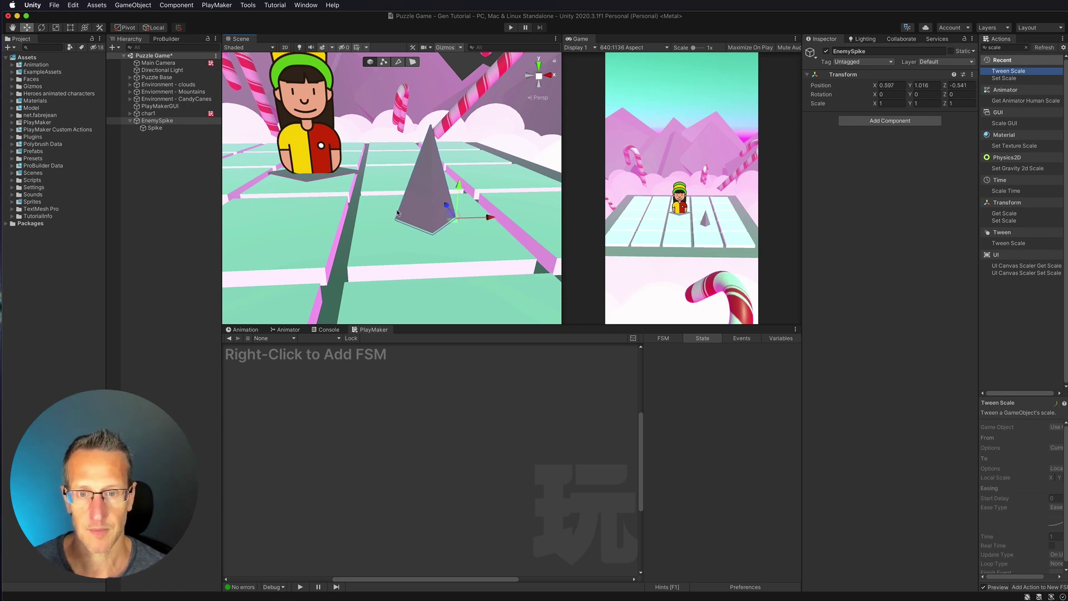
left_click(156, 121)
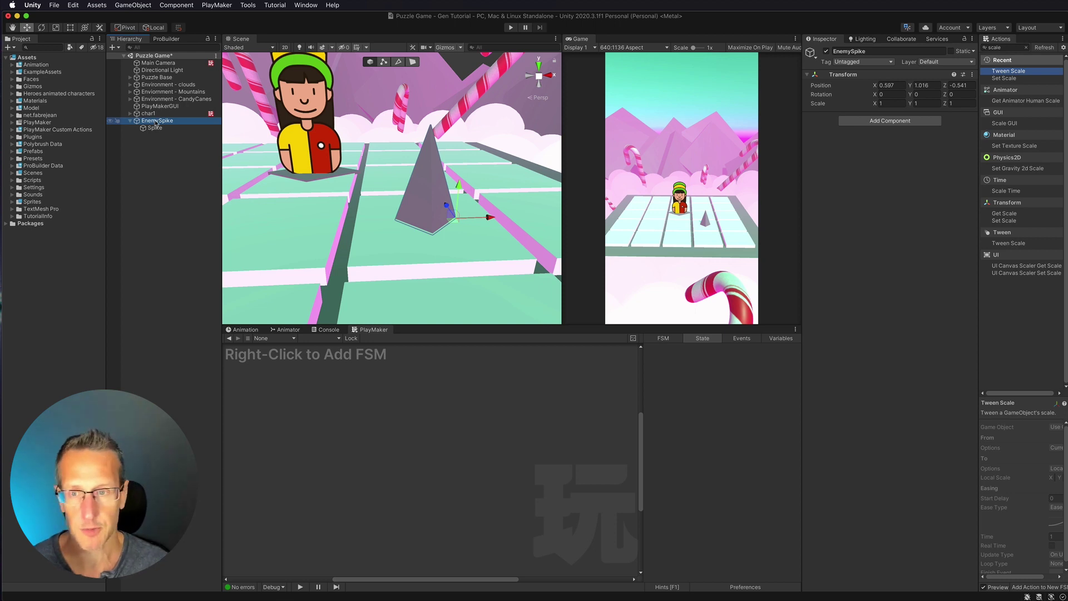
Create a Lit material named Spike in Materials and drag it onto the cone
double_click(32, 100)
right_click(32, 101)
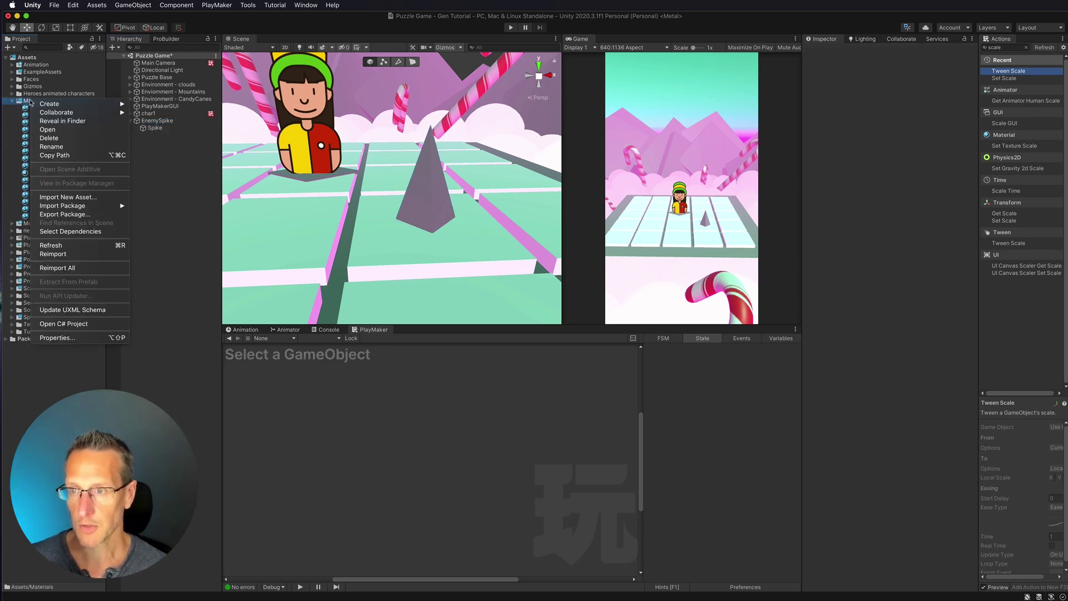
mouse_move(83, 104)
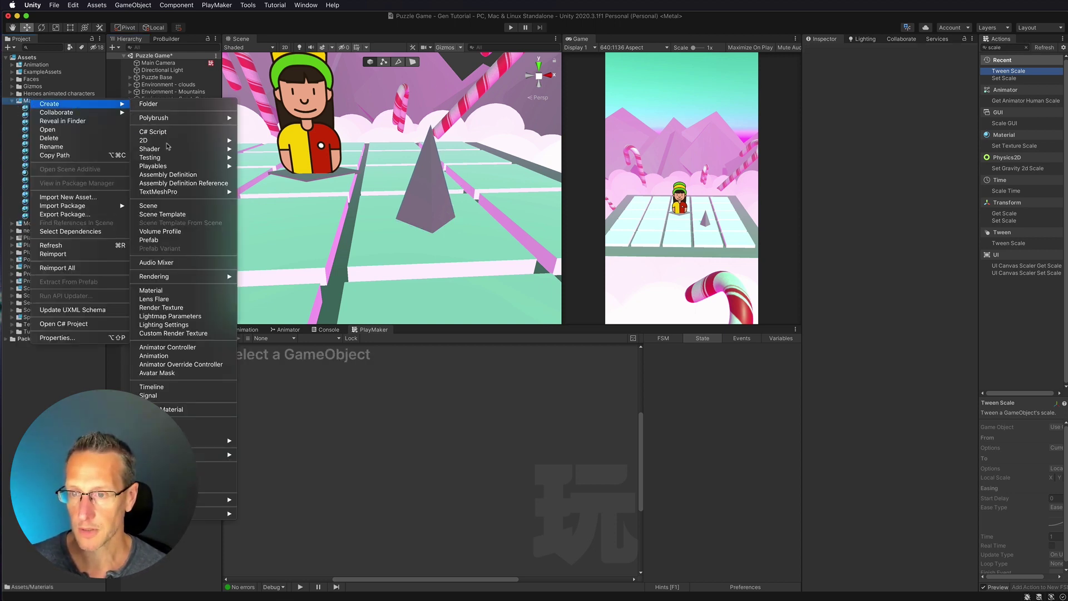
left_click(151, 291)
type("Sp")
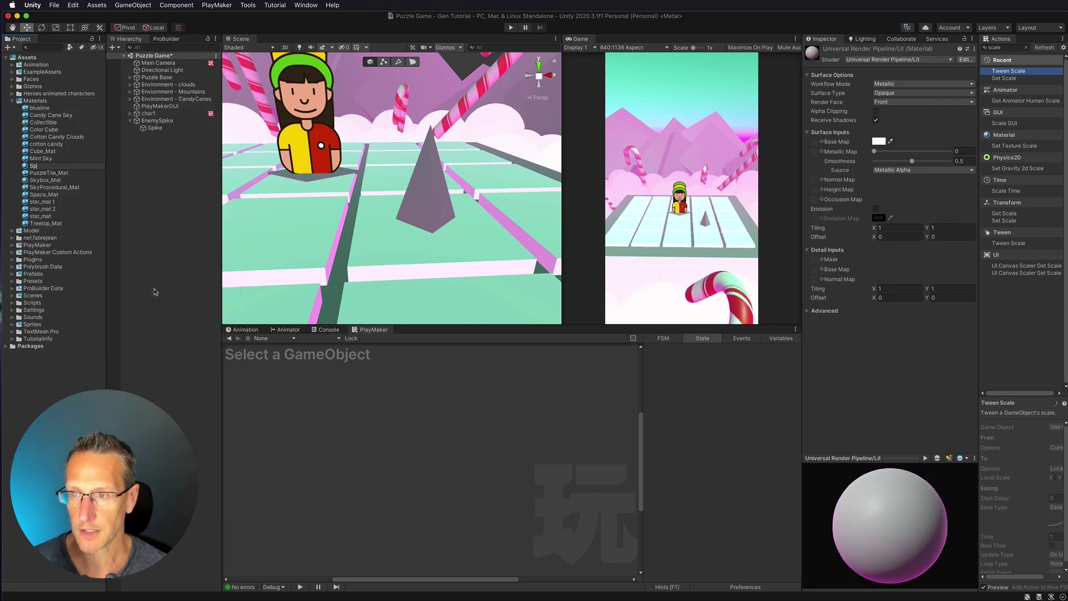
type("ike")
key("Return")
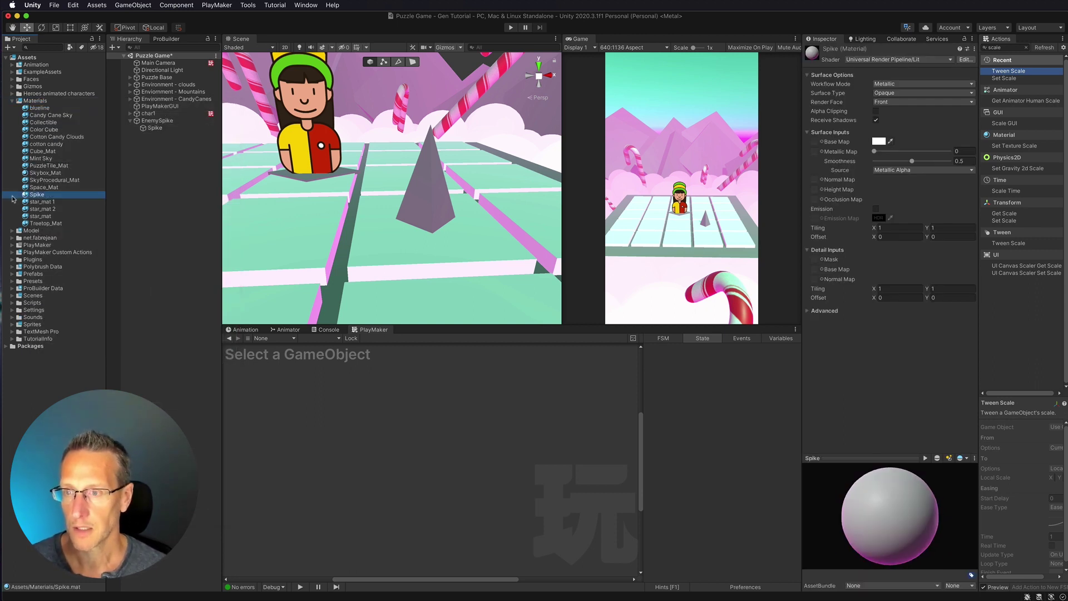
left_click_drag(25, 196, 426, 213)
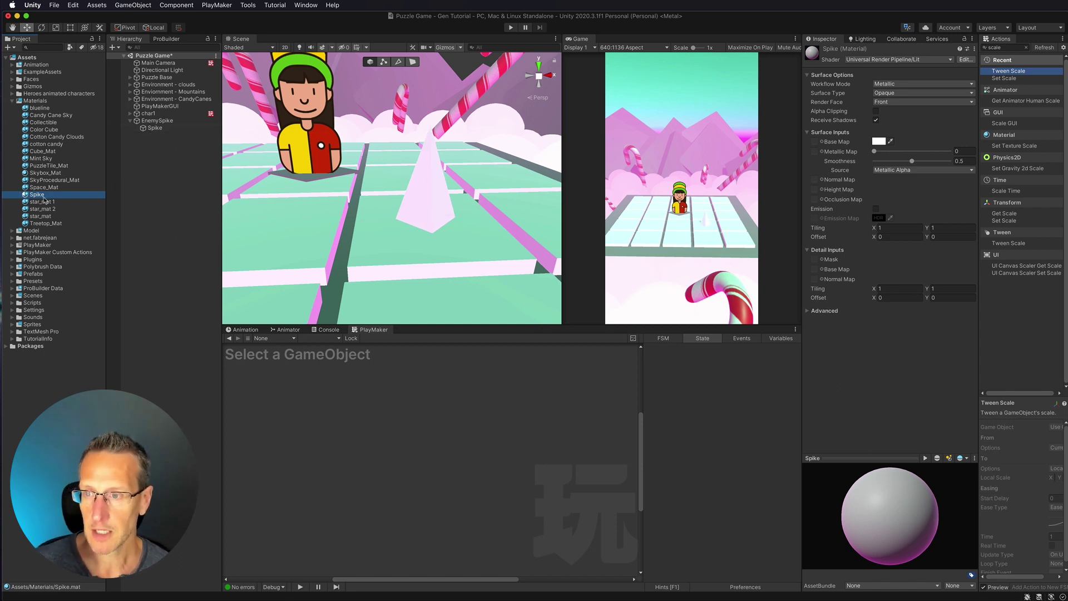
Set the Spike material's Base Map colour to red, hex FF2300
left_click(882, 143)
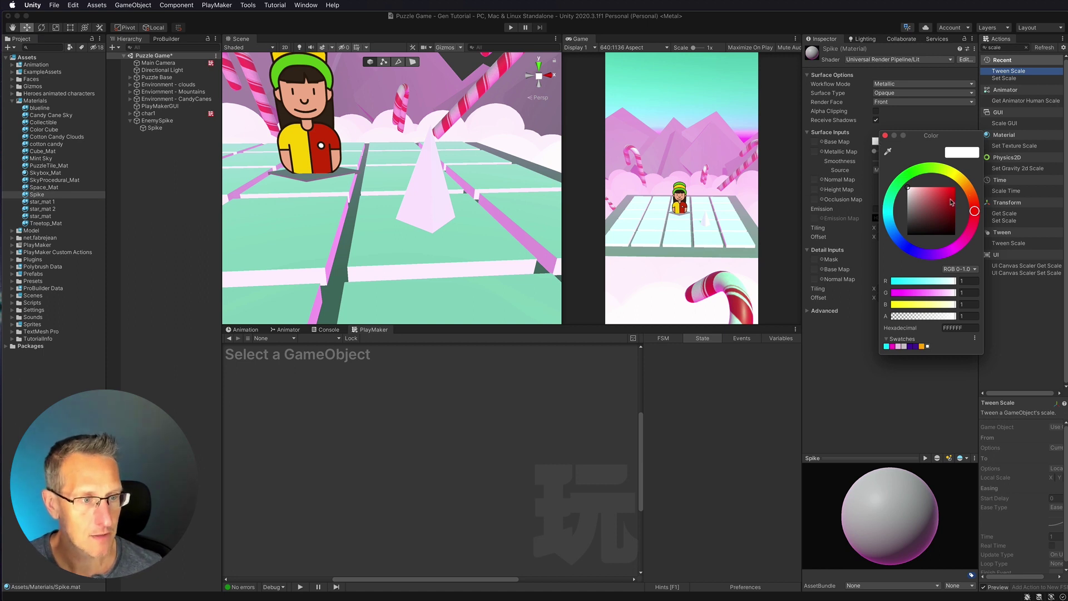
left_click_drag(947, 195, 964, 187)
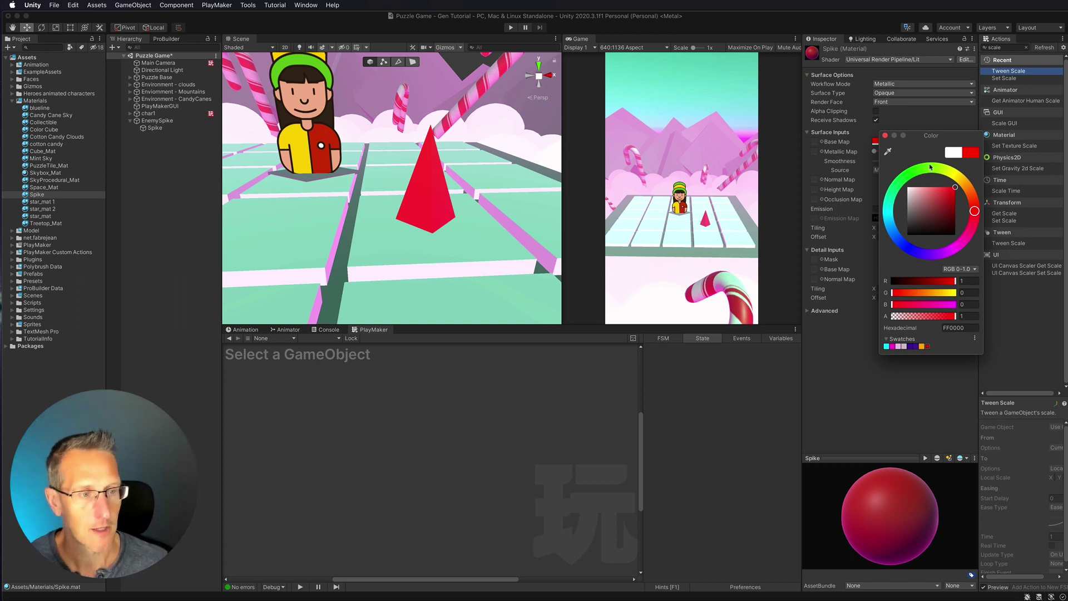
left_click_drag(974, 213, 974, 206)
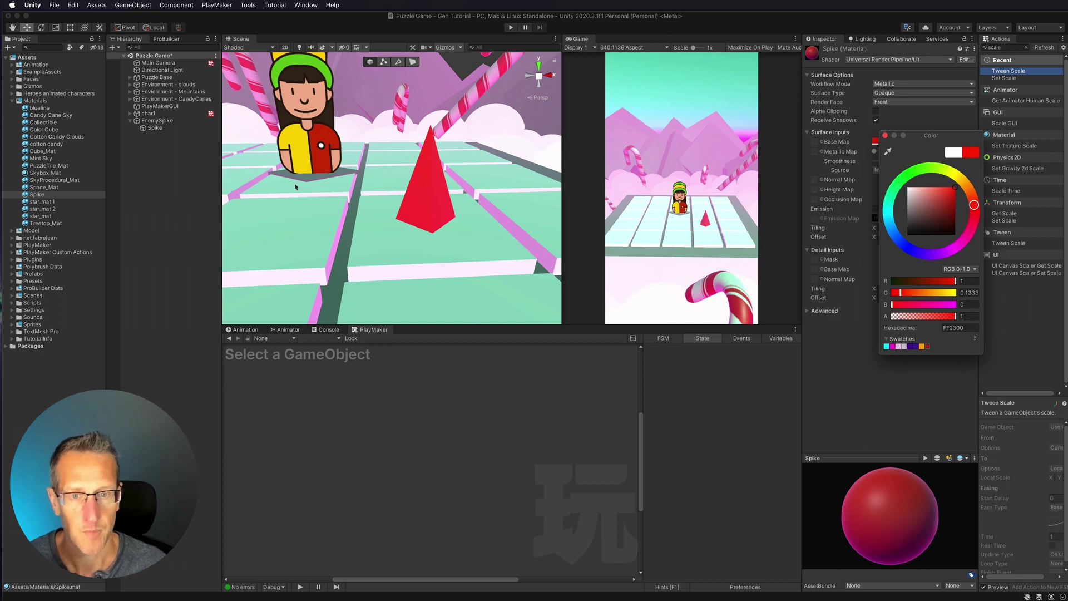